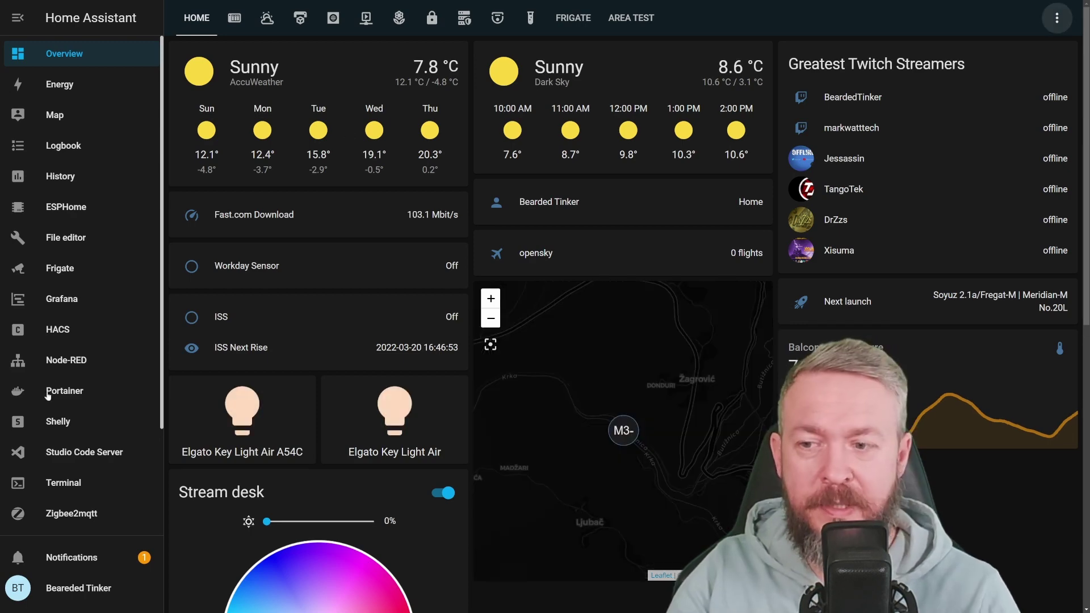
Step: In Studio Code Server, append '# Conversion integratio' and 'conversation:' to the end of configuration.yaml
left_click(91, 451)
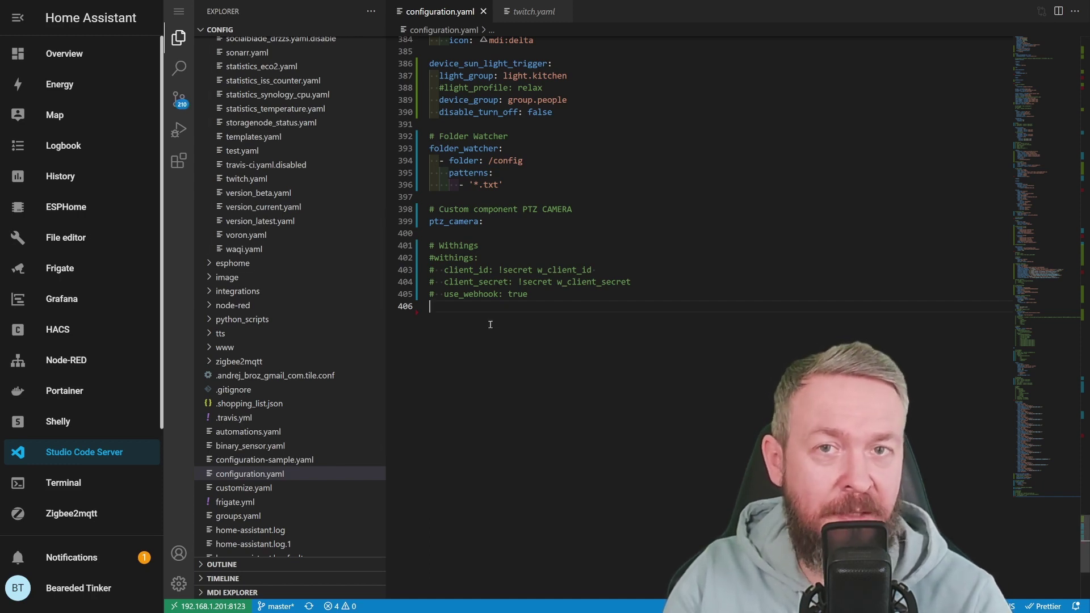
key("Return")
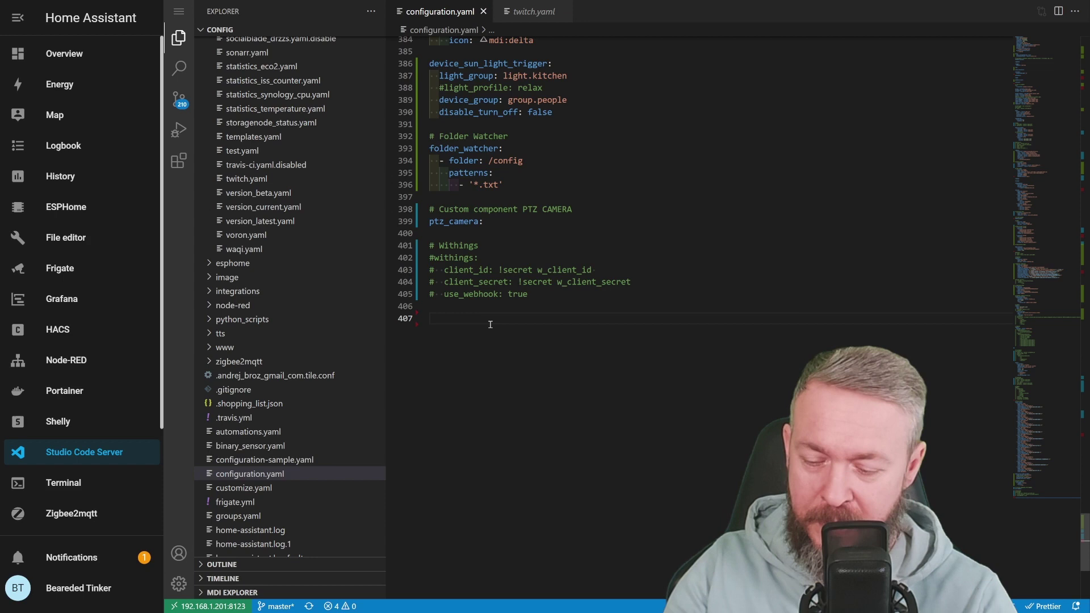
type("# Conversion integratio")
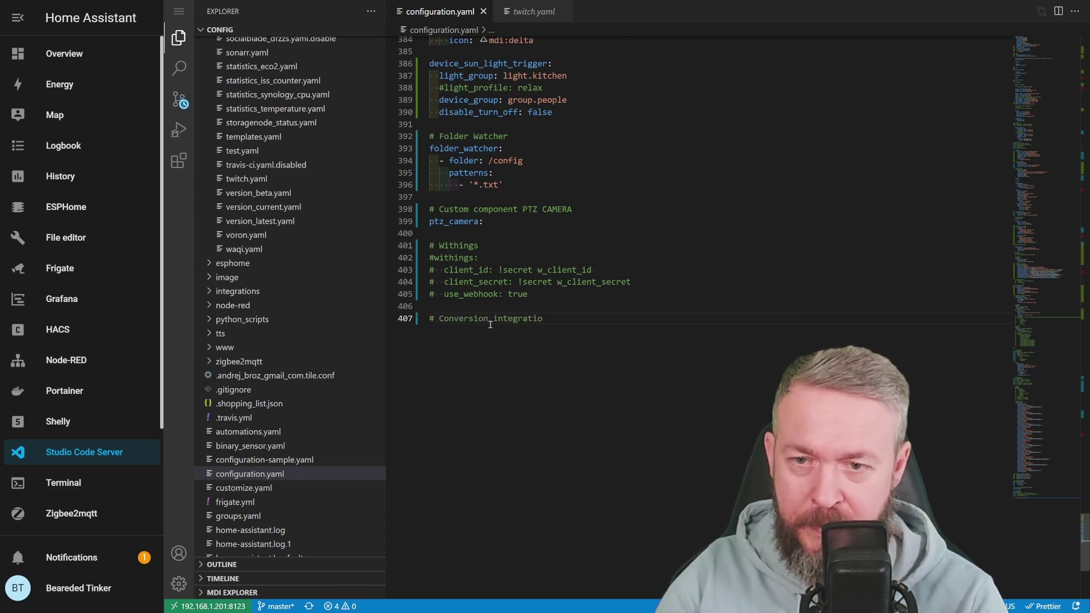
key("Return")
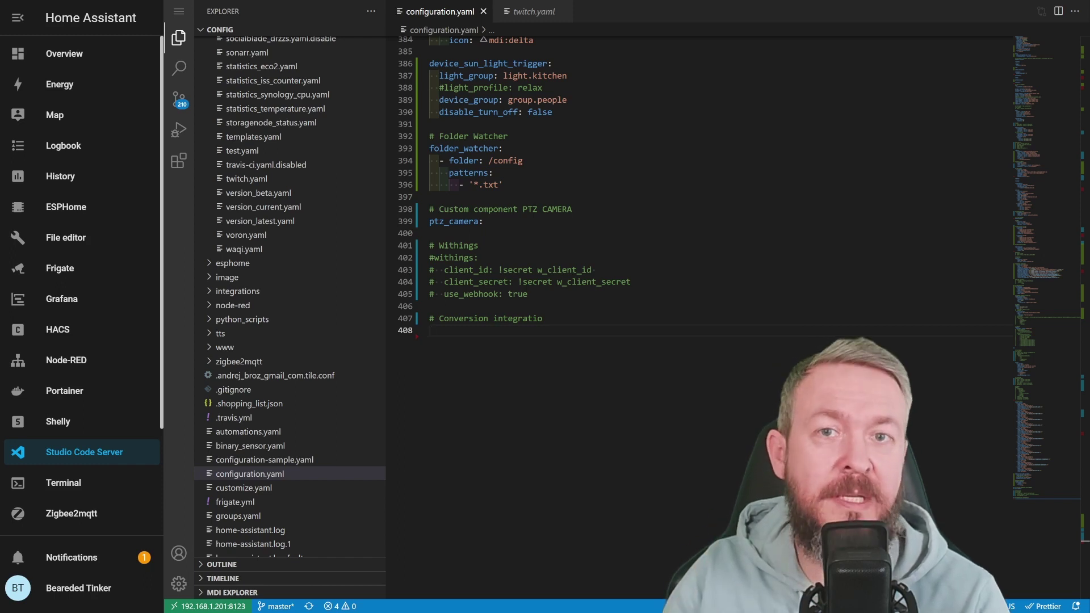
type("conv")
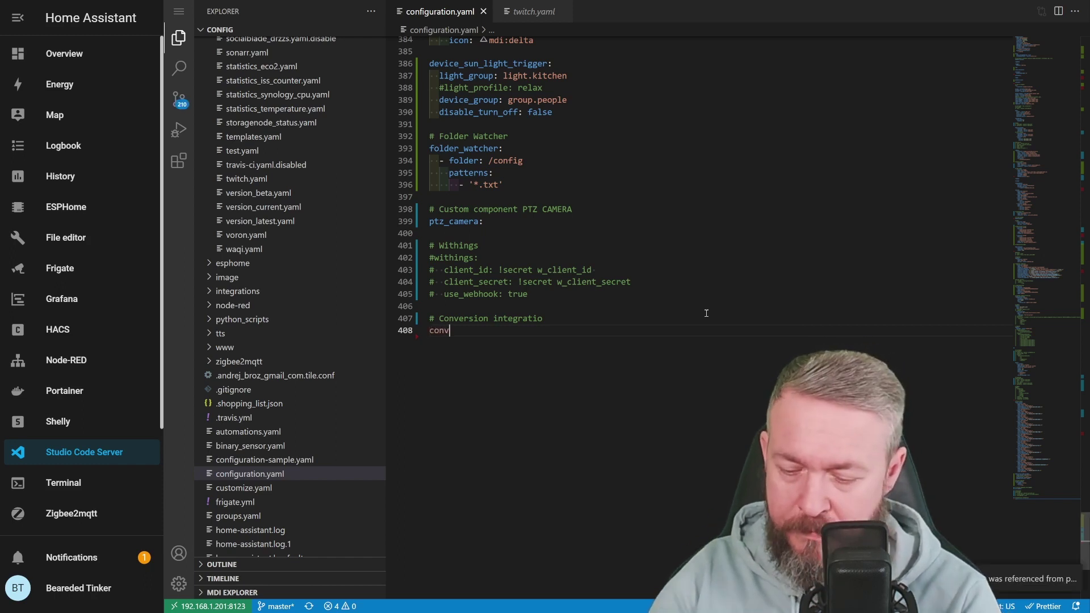
type("ersation:")
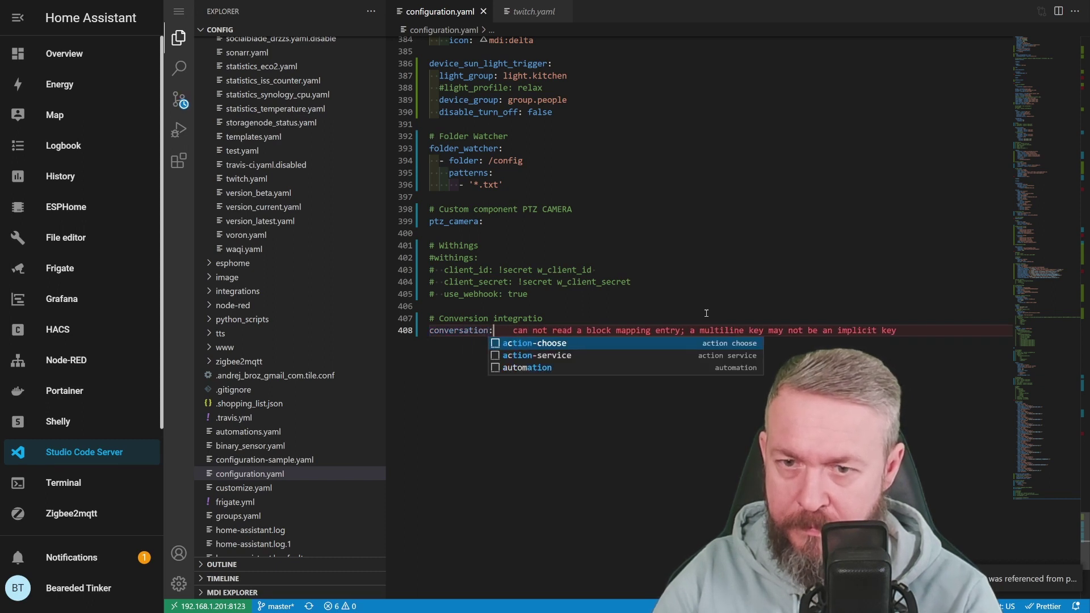
key("Escape")
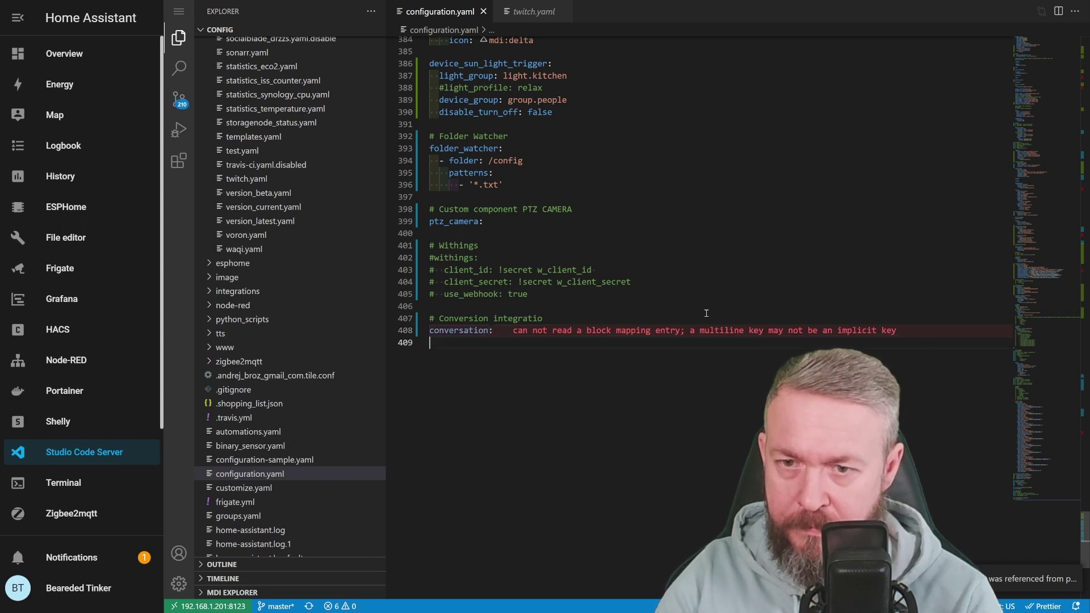
key("Return")
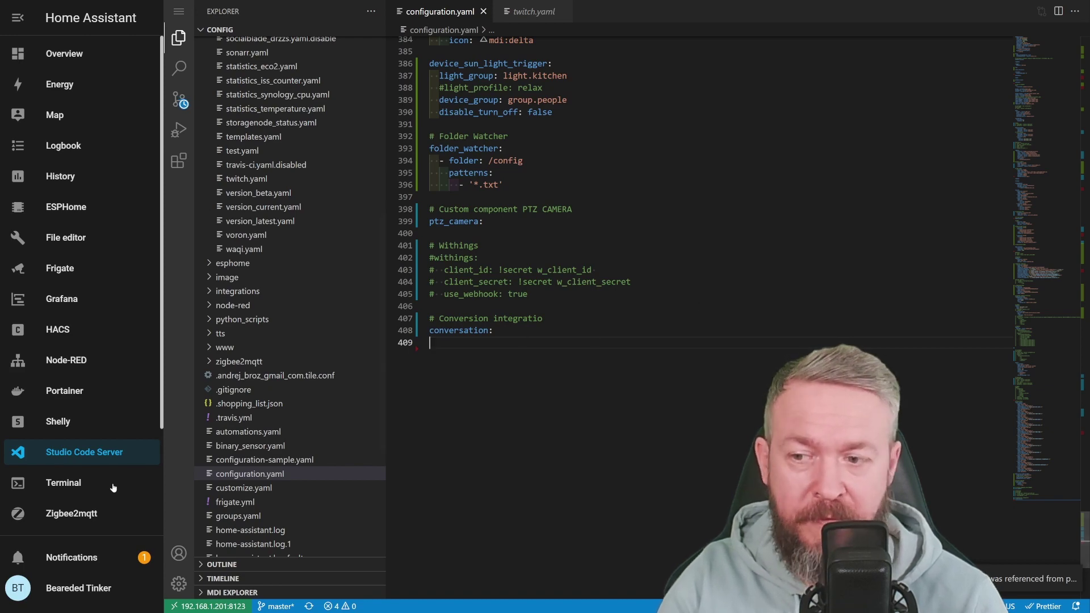
scroll(64, 528, "down", 2)
Step: Run the Server Controls configuration check, confirm it is valid, and return to Overview
left_click(81, 513)
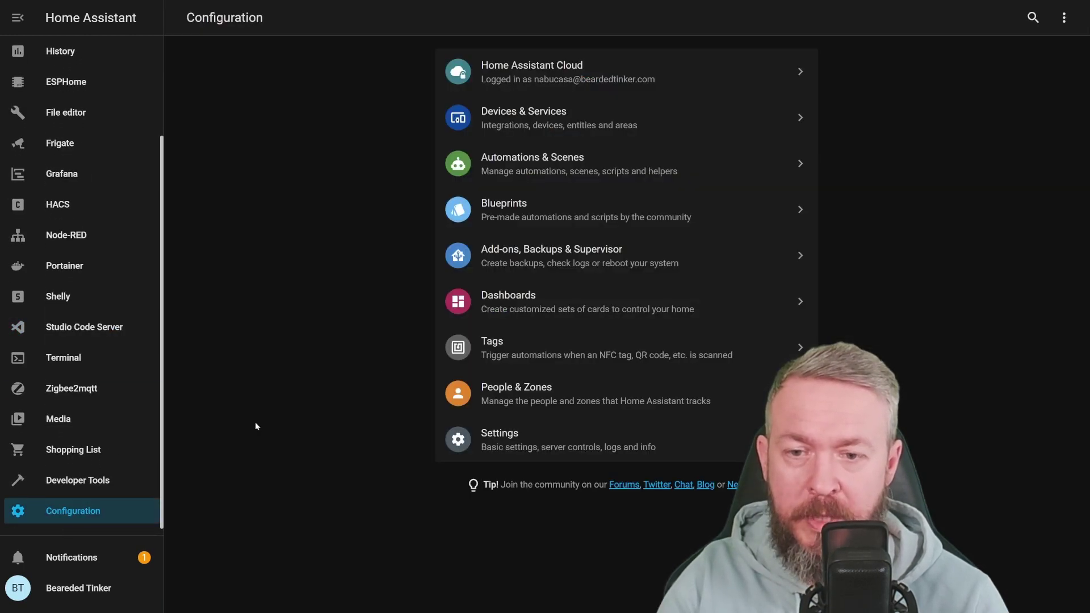
left_click(606, 433)
left_click(742, 206)
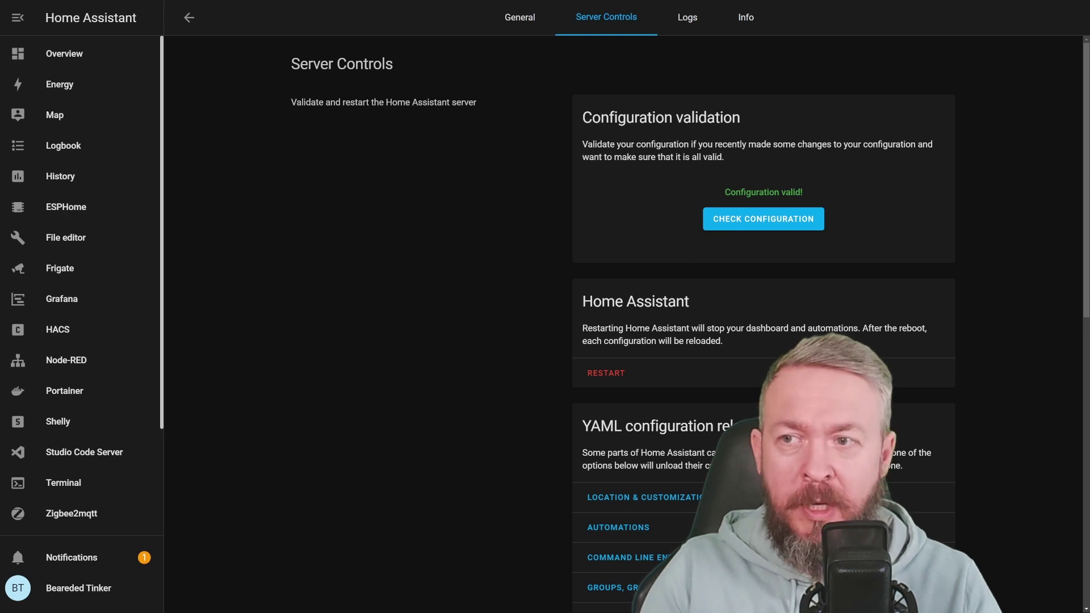
left_click(111, 63)
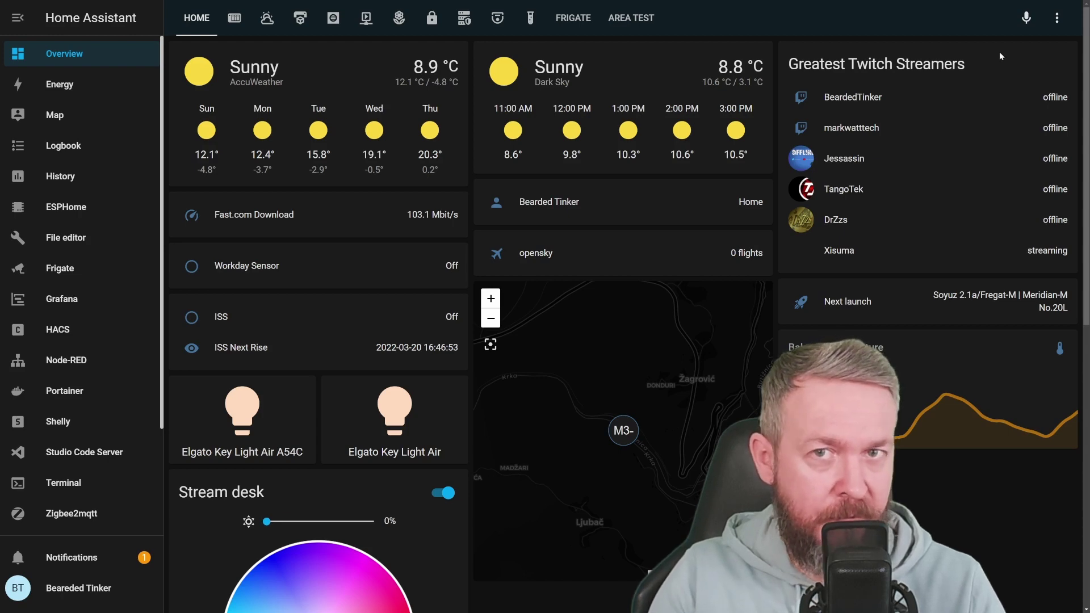
Step: Tell Assist to turn the Elgato Key Light Air off, then turn it back on
left_click(1026, 20)
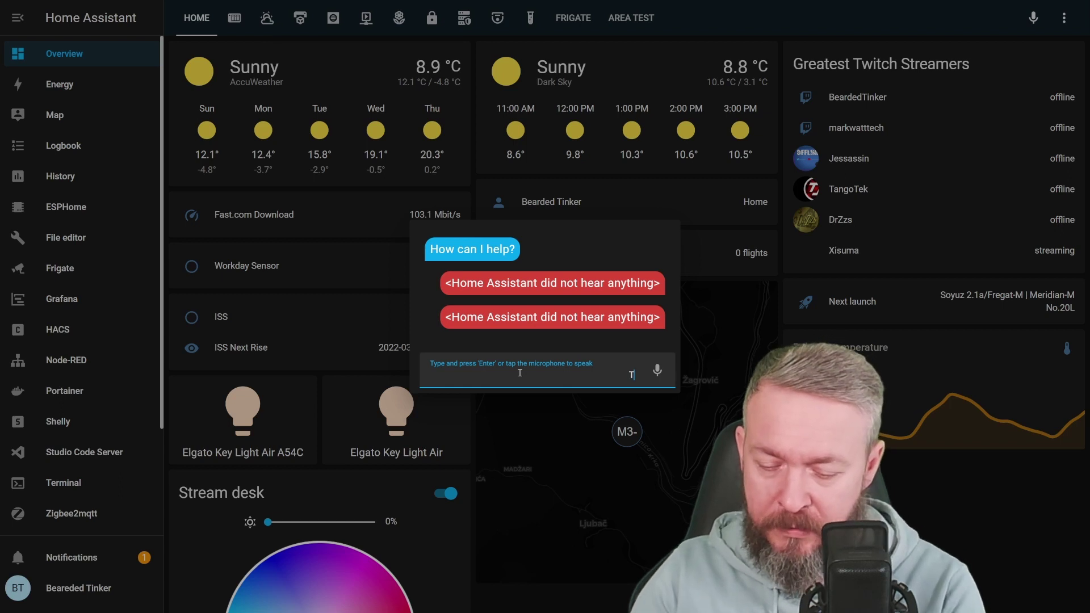
type("urn off")
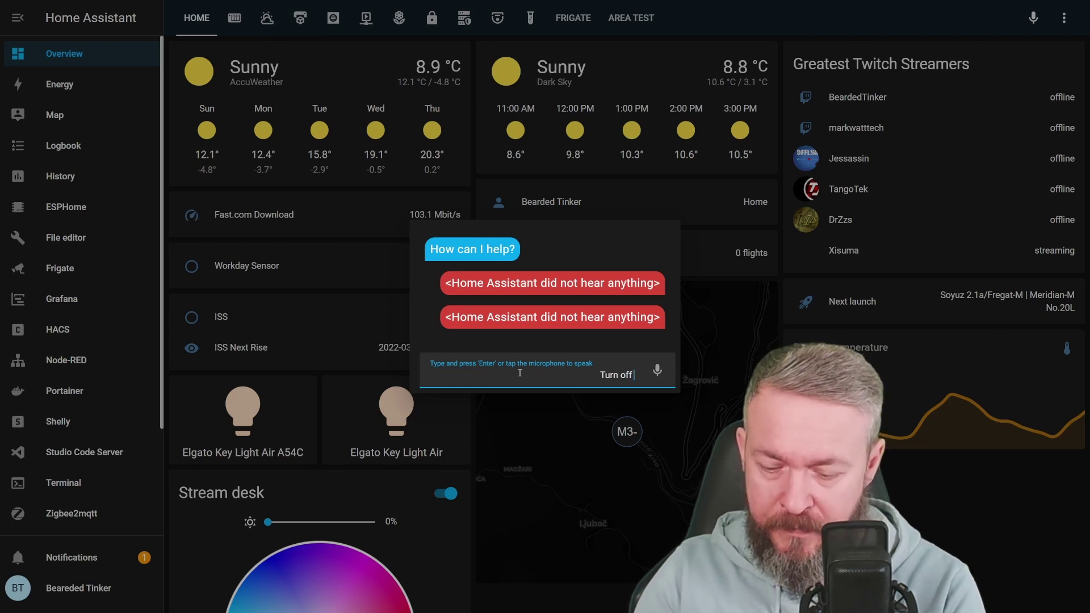
type(" elgato")
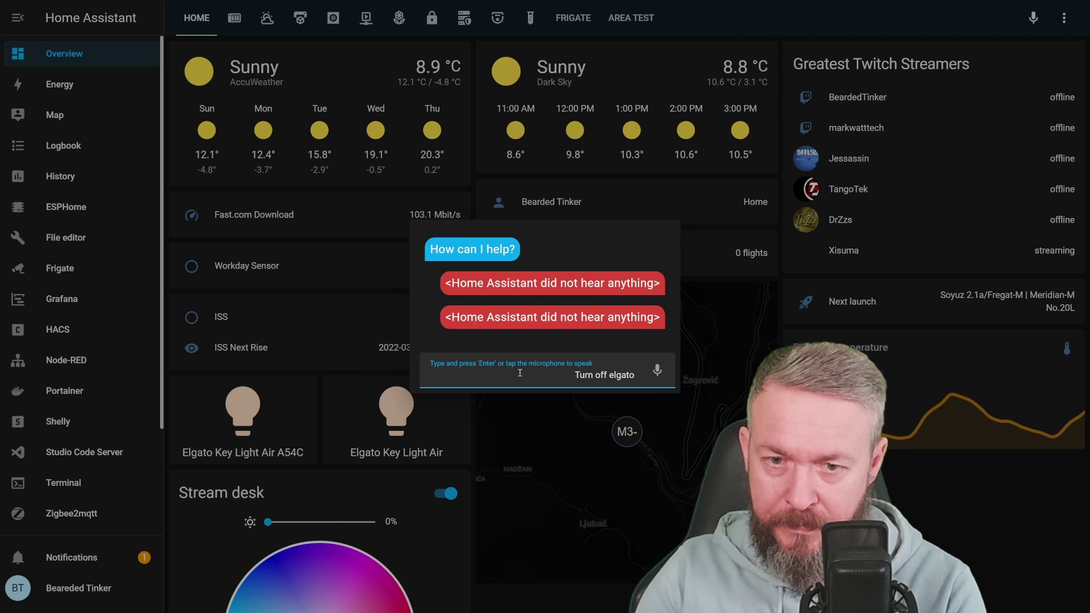
type(" key light air")
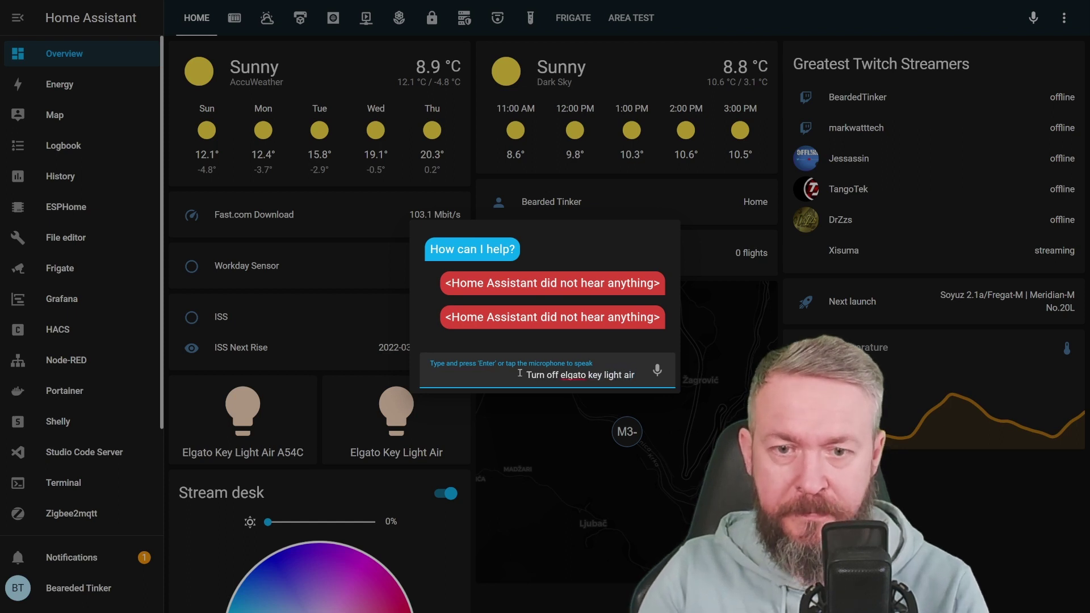
key("Return")
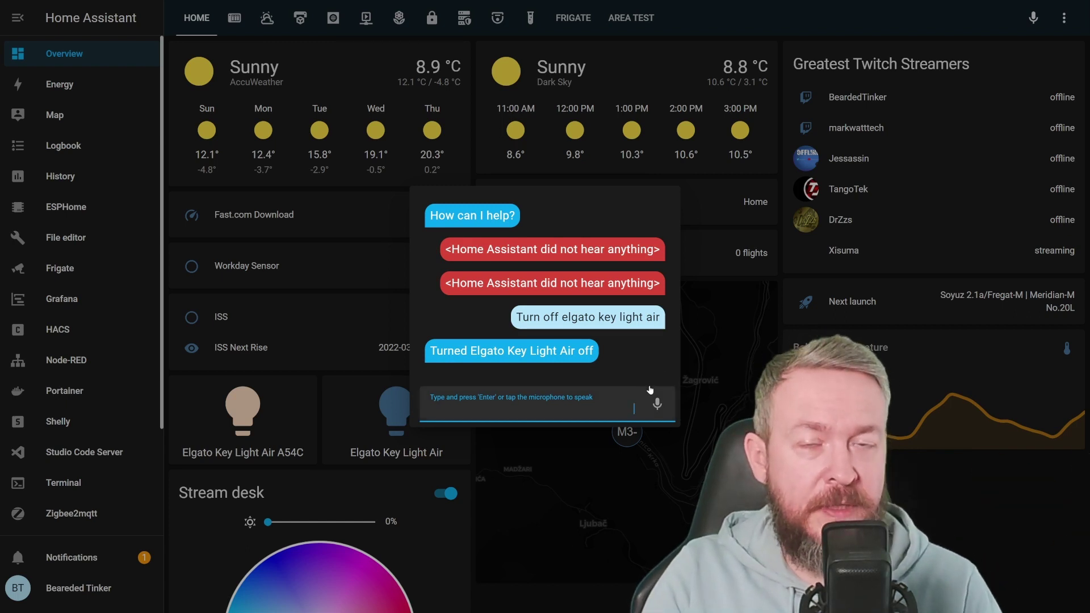
type("tur")
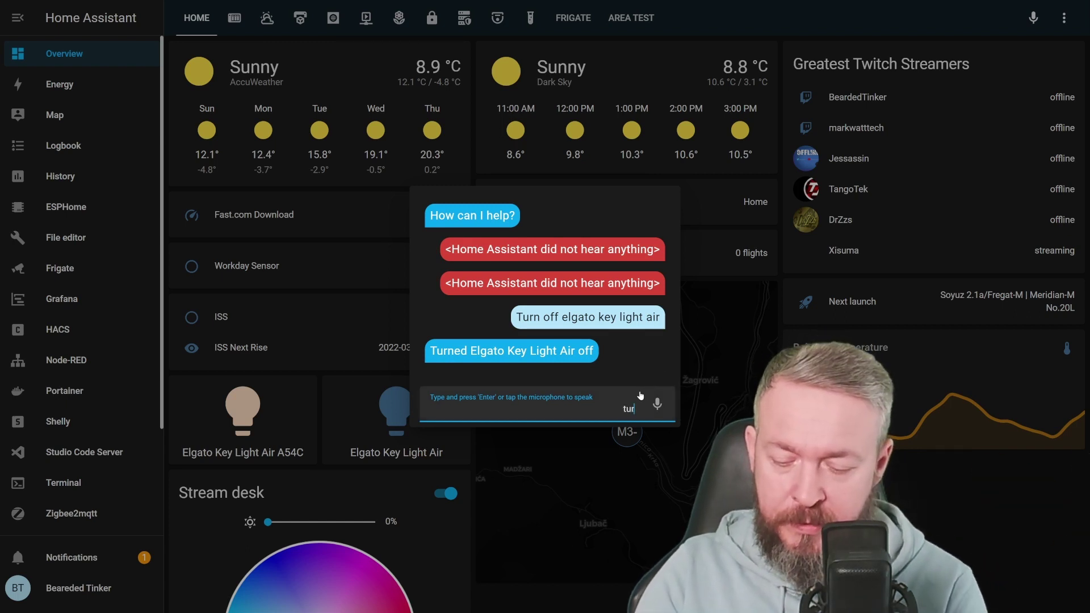
type("n elgato ")
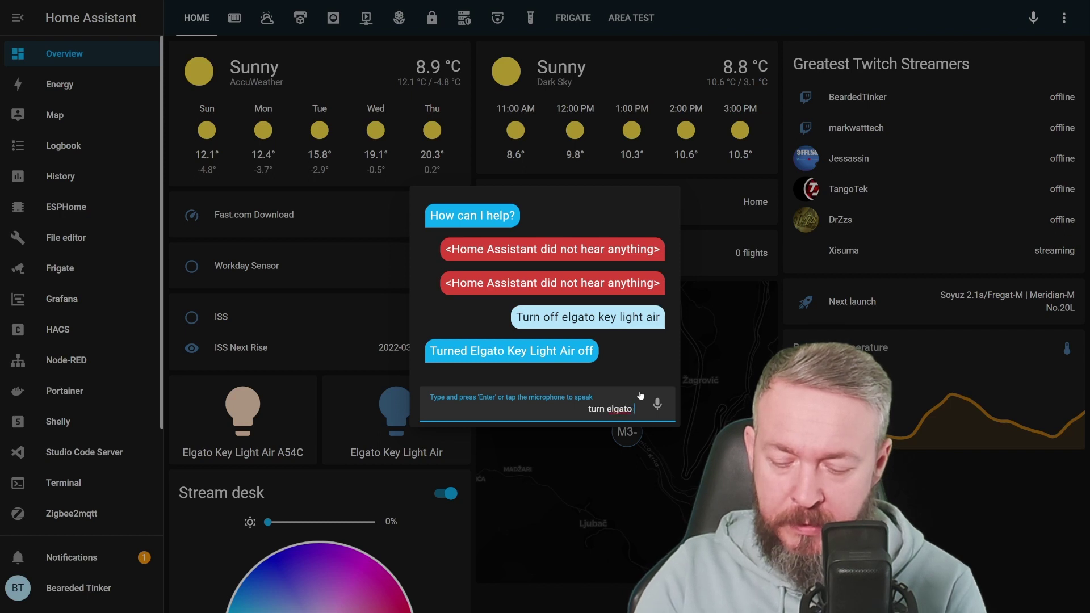
type("key light air")
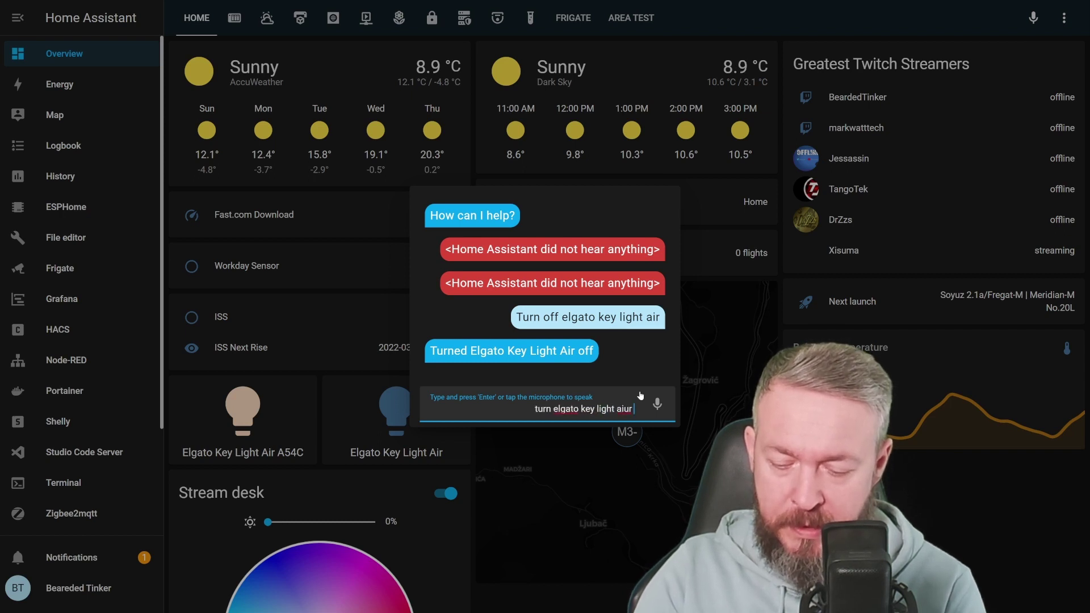
type(" on")
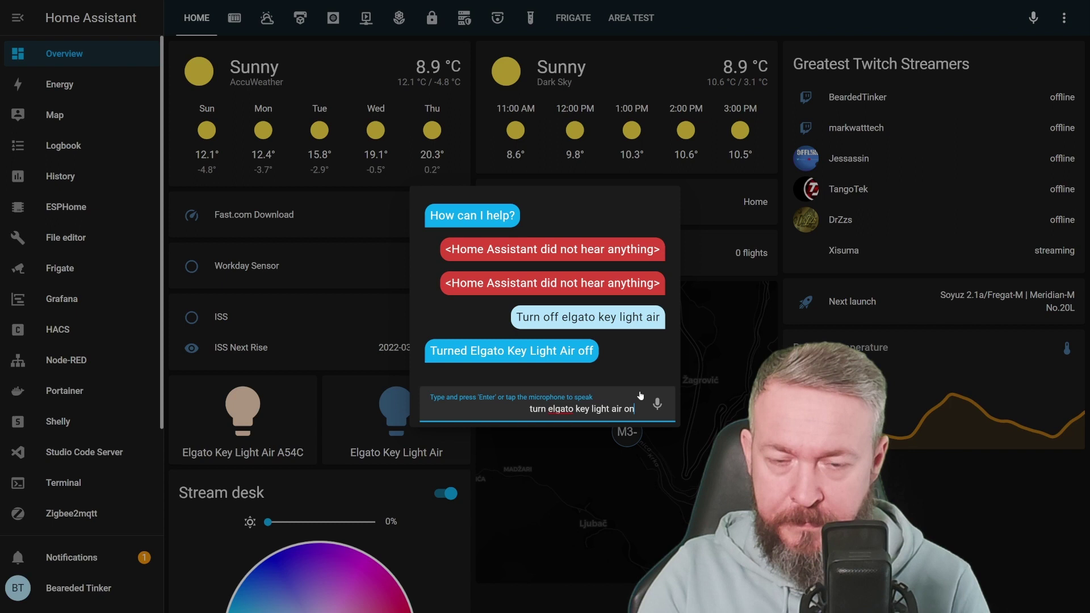
key("Return")
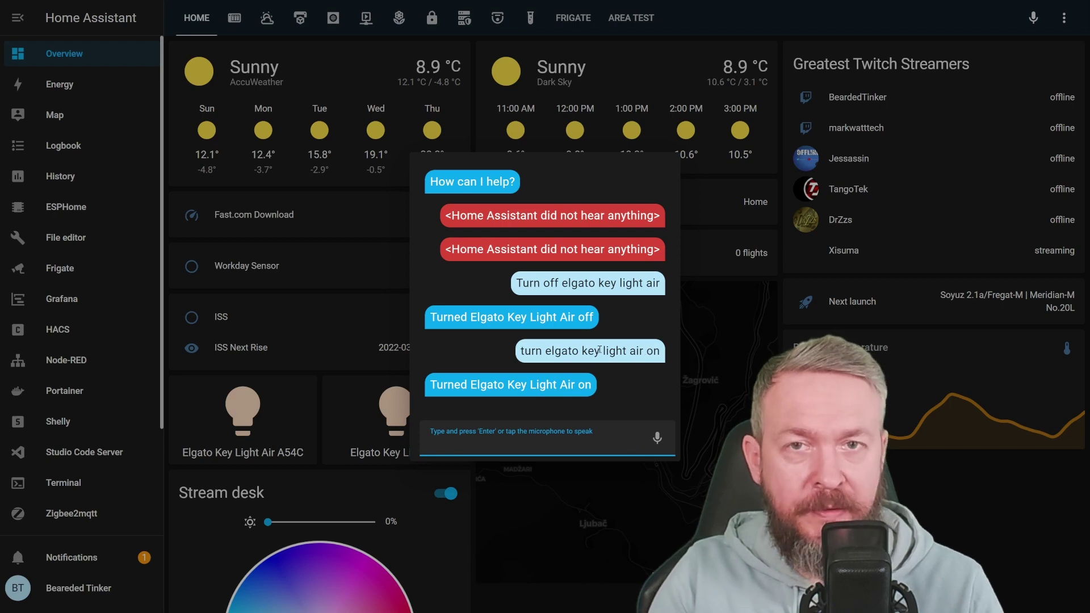
Step: Close the conversation dialog and go to the Shopping List page
left_click(152, 434)
scroll(80, 484, "down", 3)
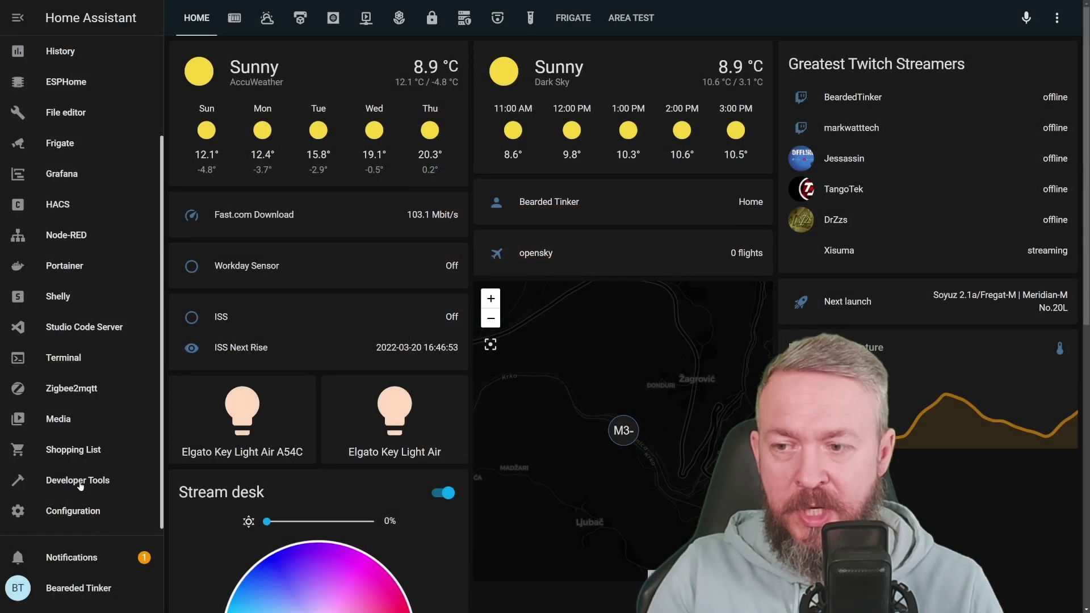
left_click(85, 454)
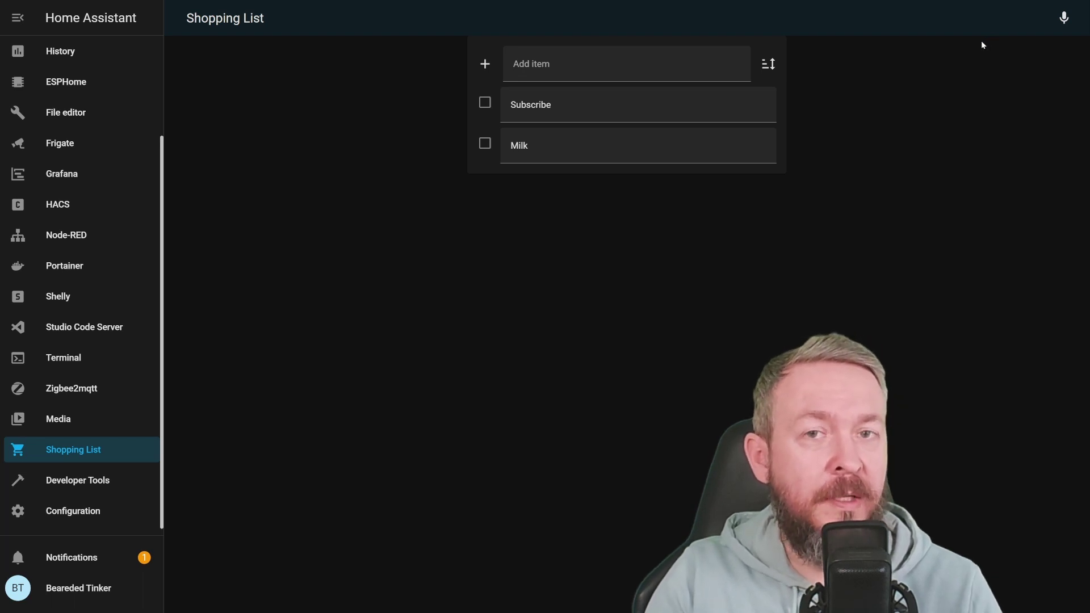
Step: Ask Assist to 'add gummy bears to my shopping list' and check the list
left_click(1063, 18)
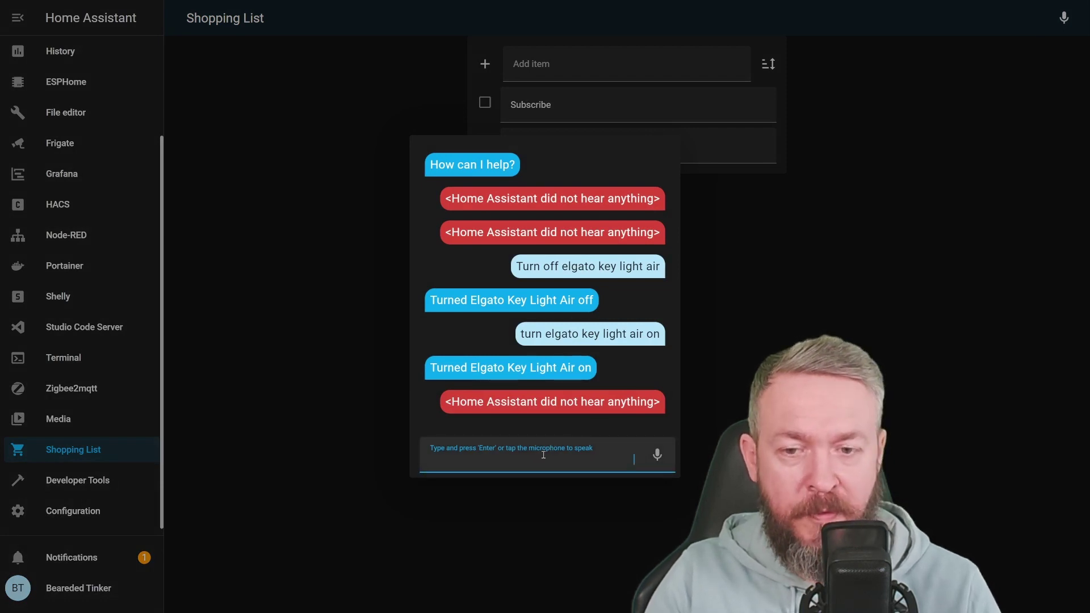
type("add")
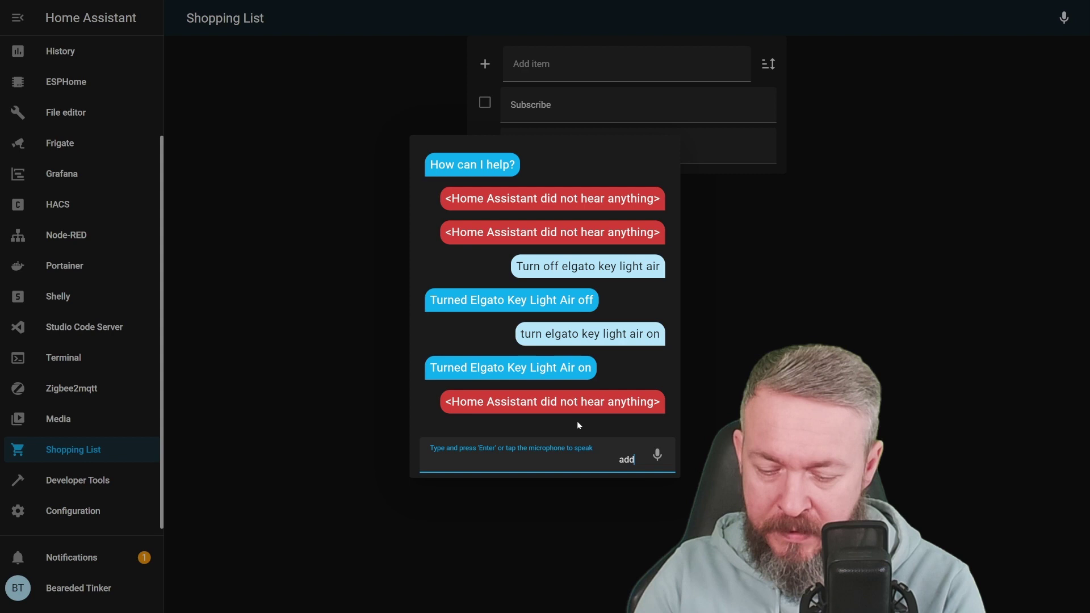
type(" gummy bear")
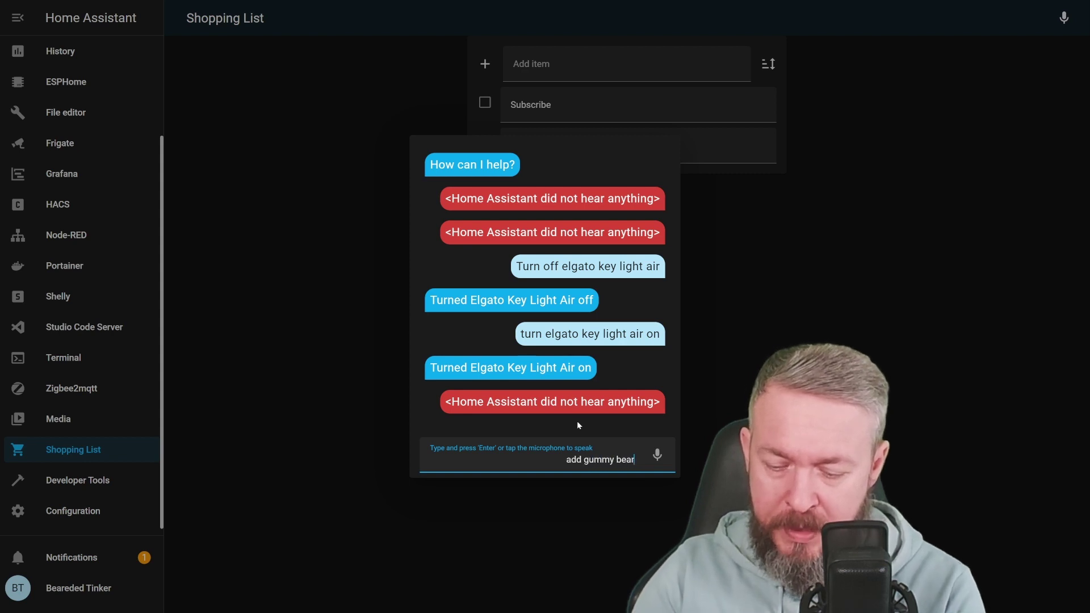
type("s to my sh")
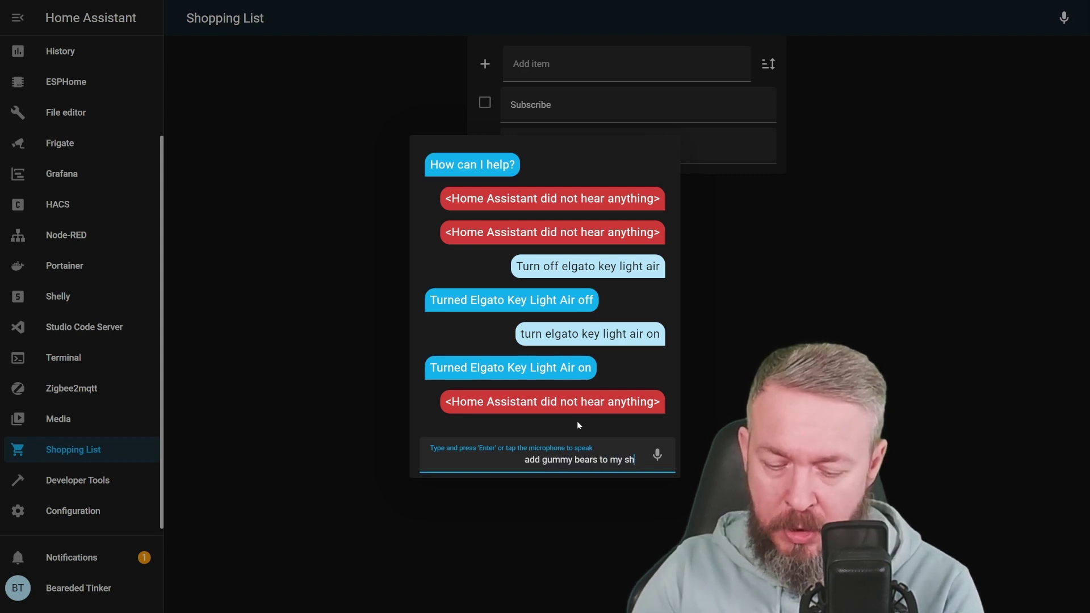
type("opping list")
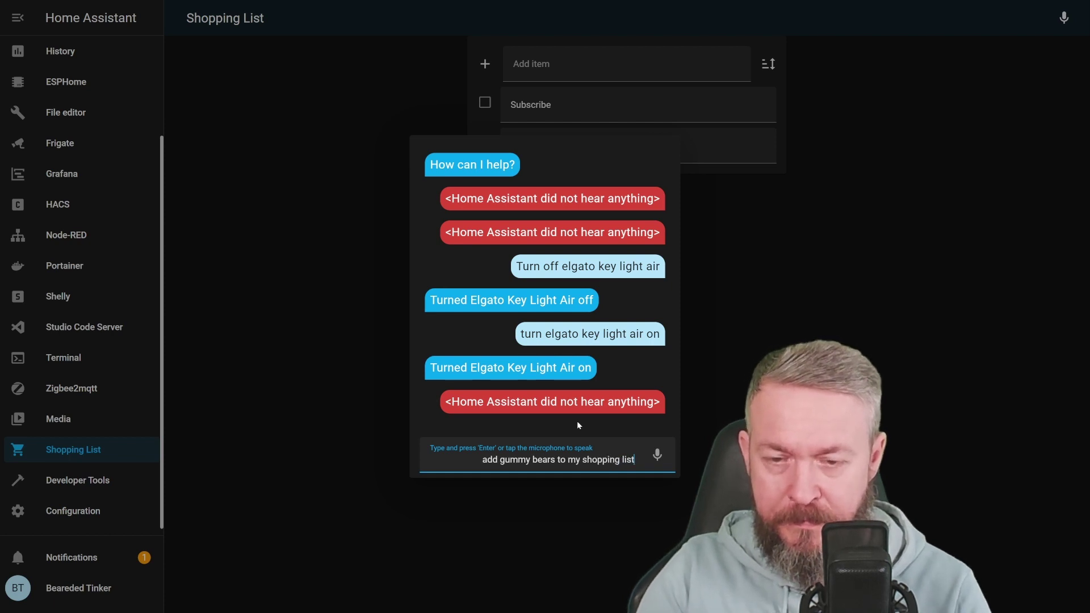
key("Return")
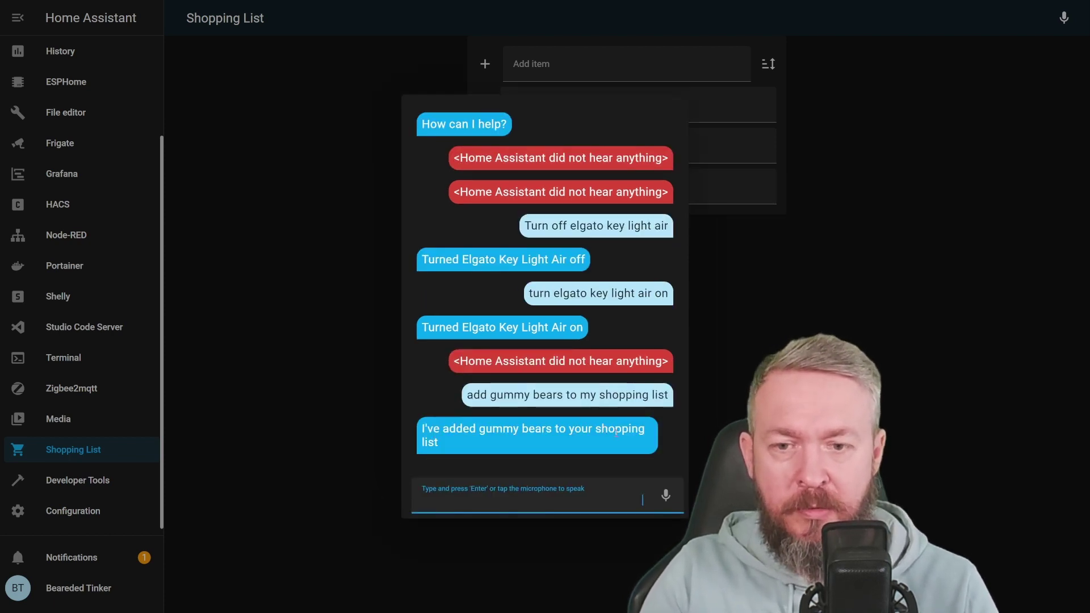
left_click(724, 348)
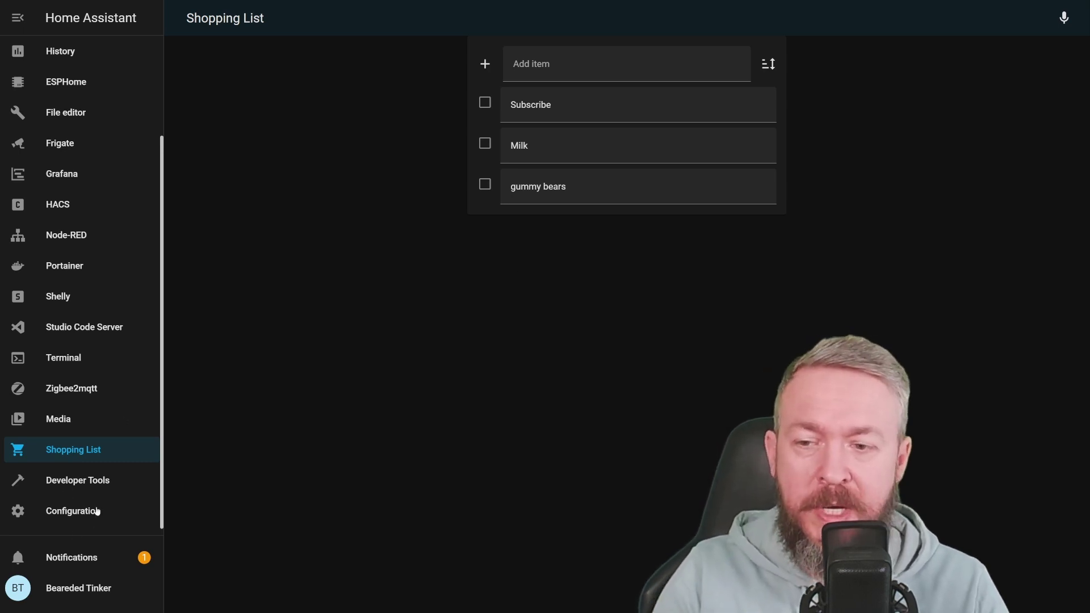
Step: Call the Conversation: Process service with Text 'turn elgato key light air off'
left_click(97, 487)
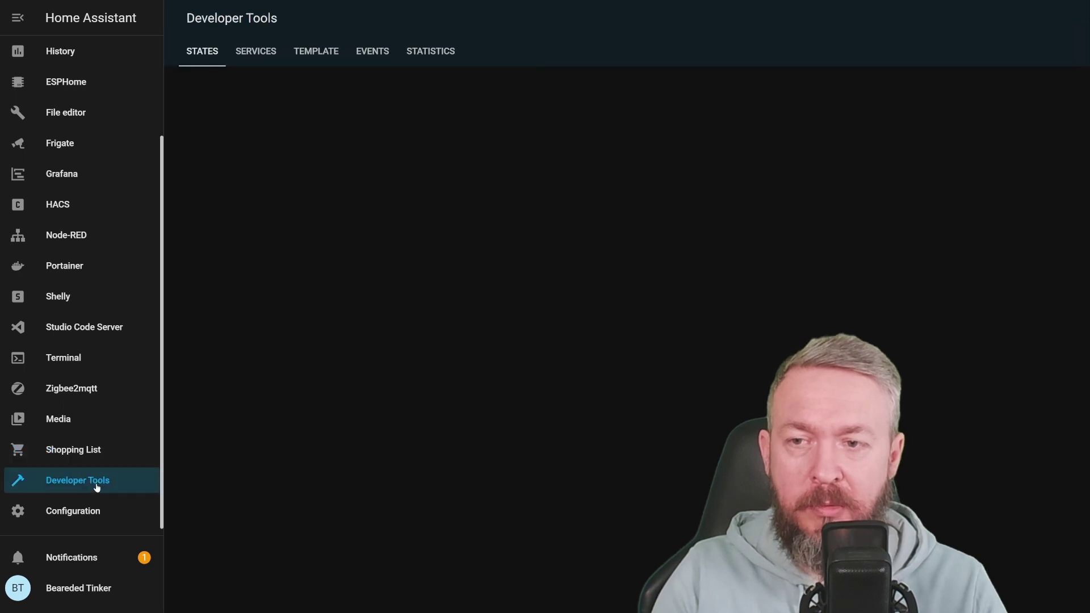
left_click(260, 55)
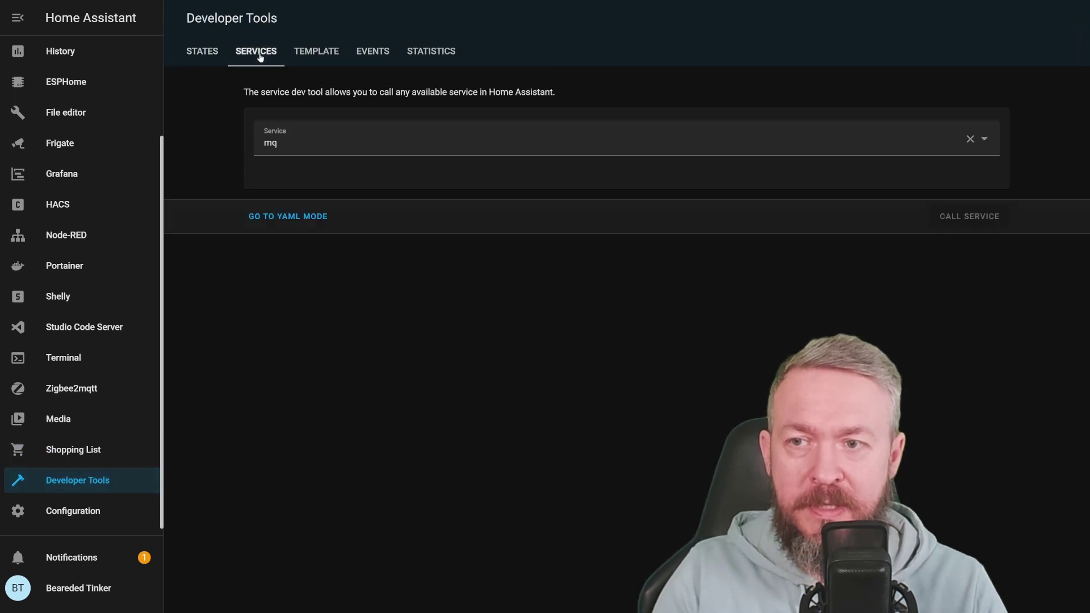
left_click(302, 142)
type("conve")
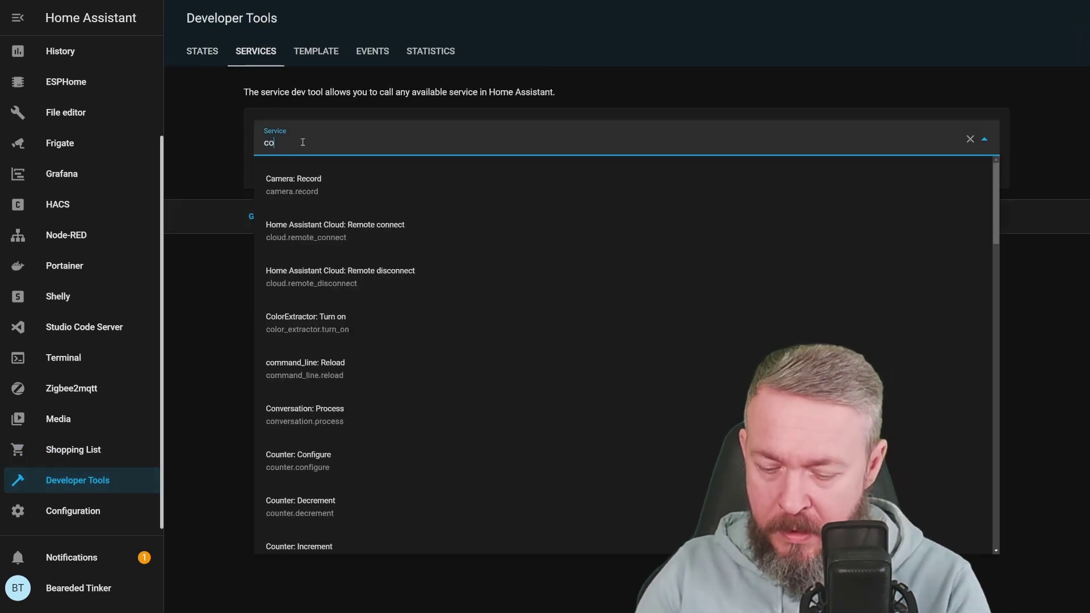
left_click(380, 183)
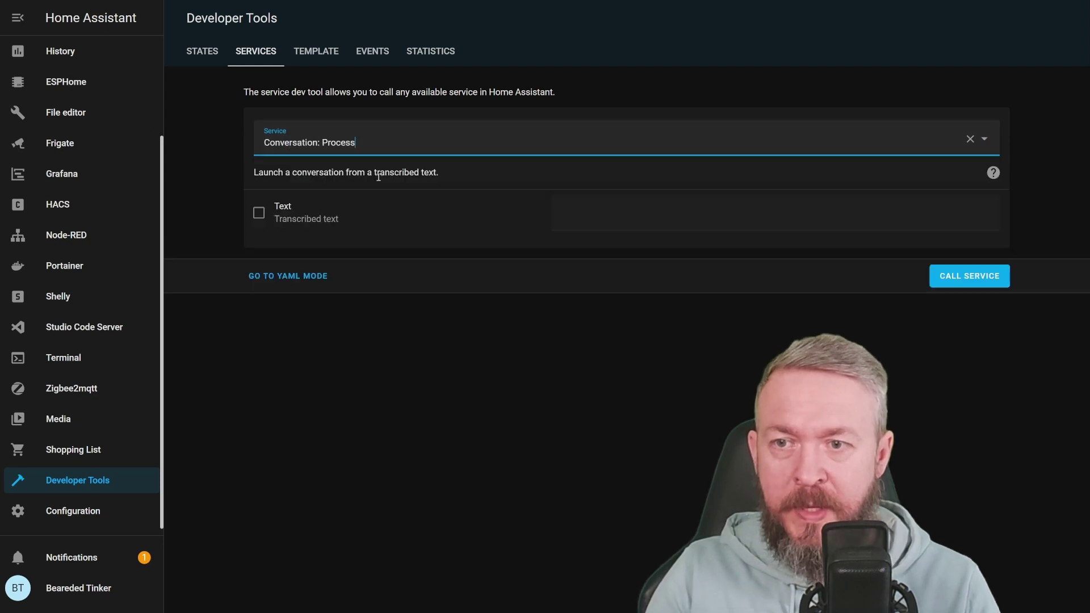
left_click(259, 215)
left_click(664, 221)
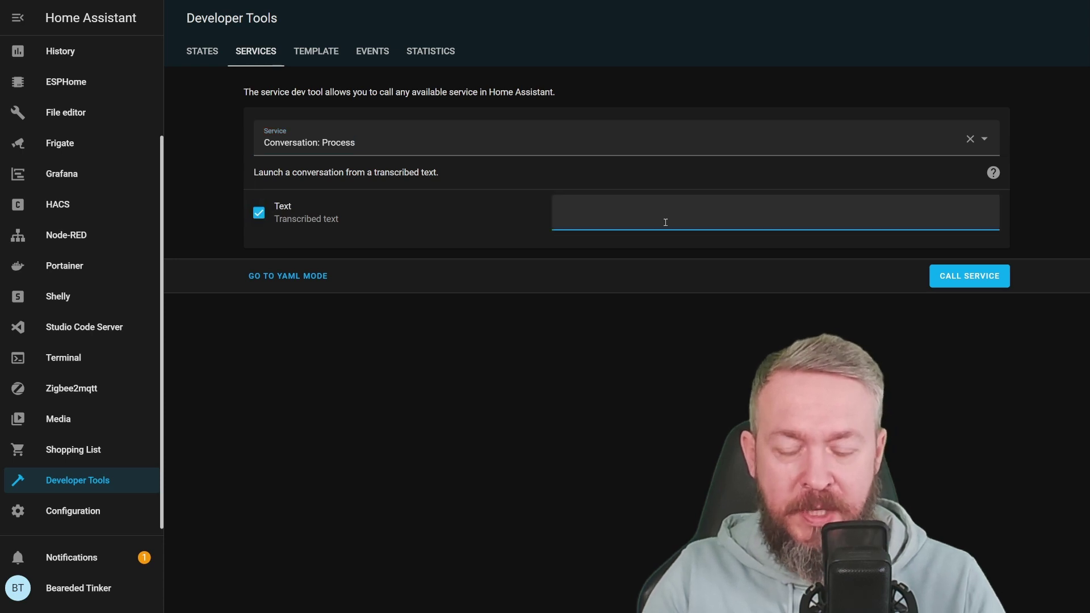
type("turn ")
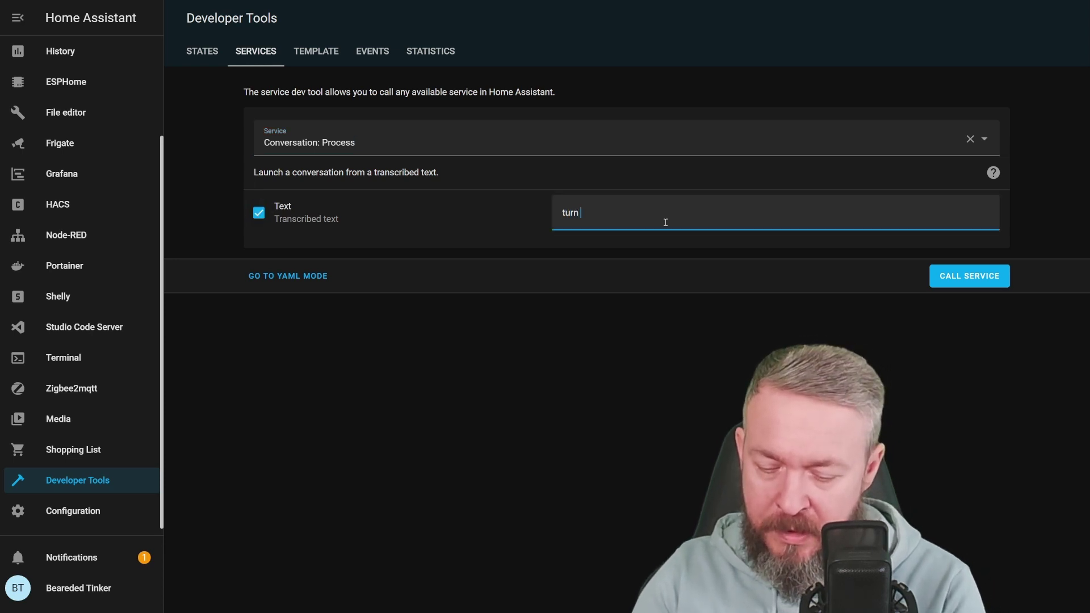
type("elgato key")
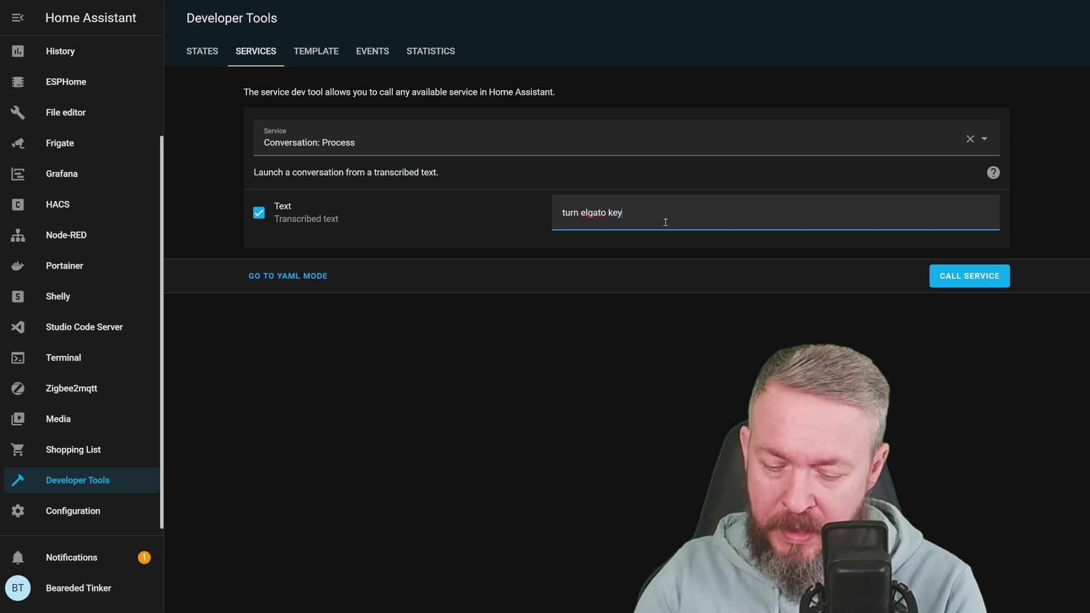
type(" light air off")
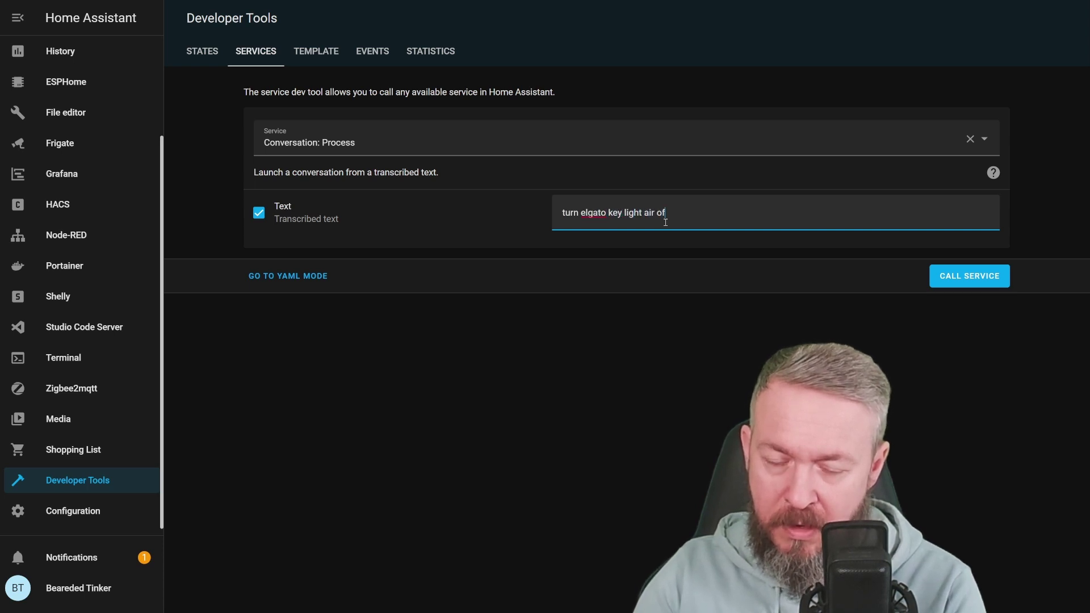
left_click(967, 278)
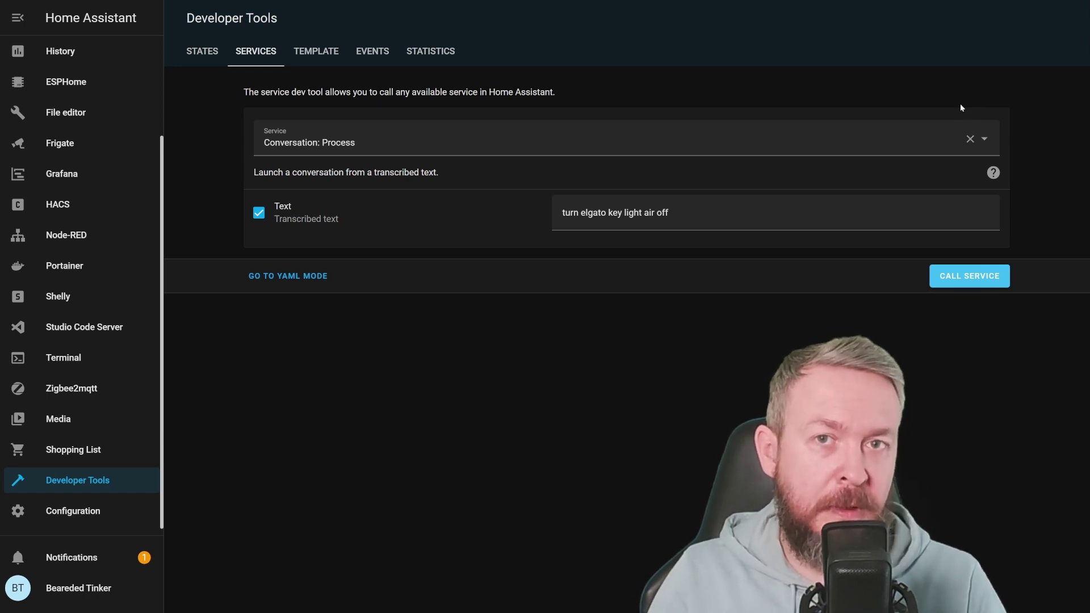
Step: Change the Text to 'turn elgato key light air on' and call the service again
left_click(737, 211)
key("BackSpace")
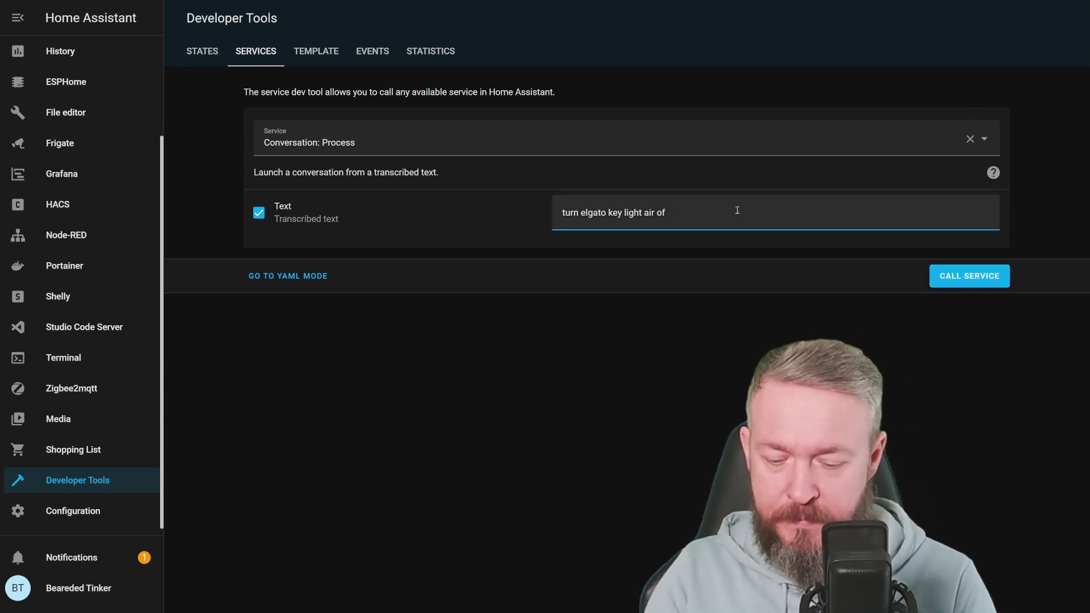
type("n")
left_click(994, 279)
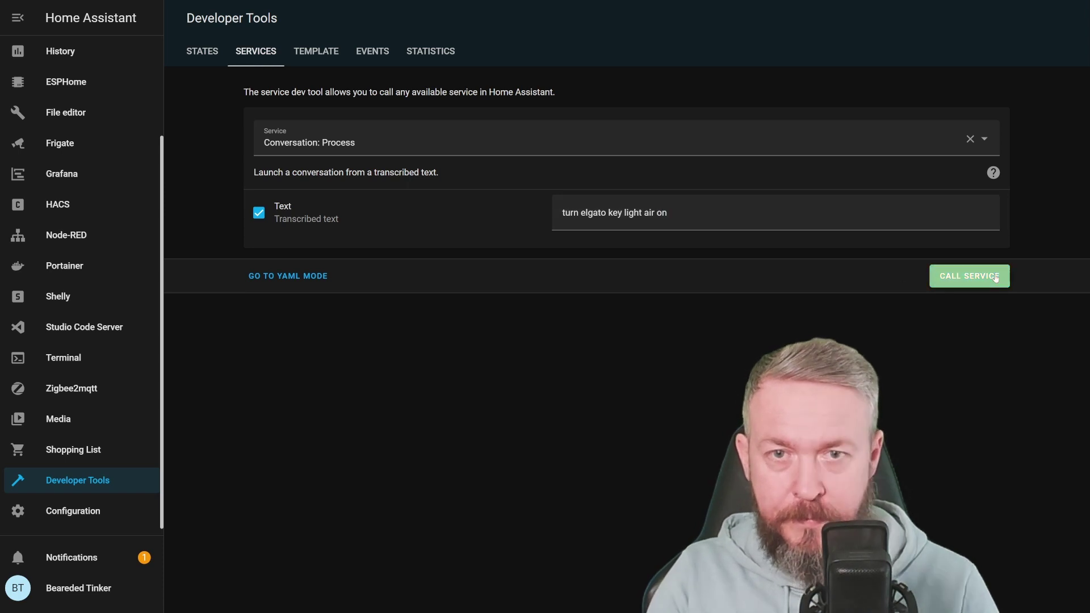
Step: Show the service call in YAML mode and select the text value on line 3
left_click(288, 278)
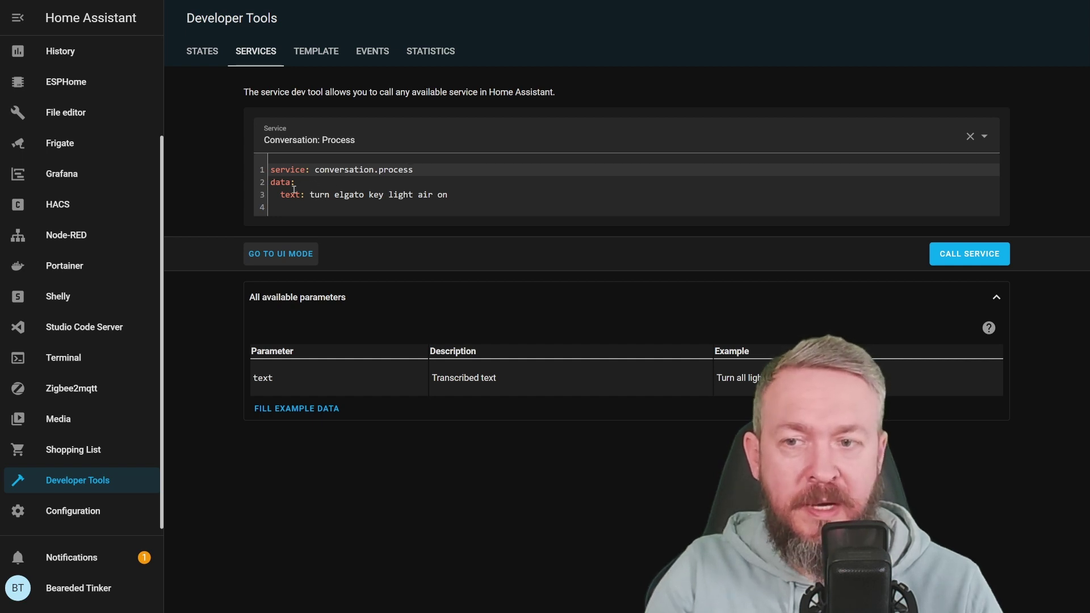
left_click_drag(315, 197, 447, 198)
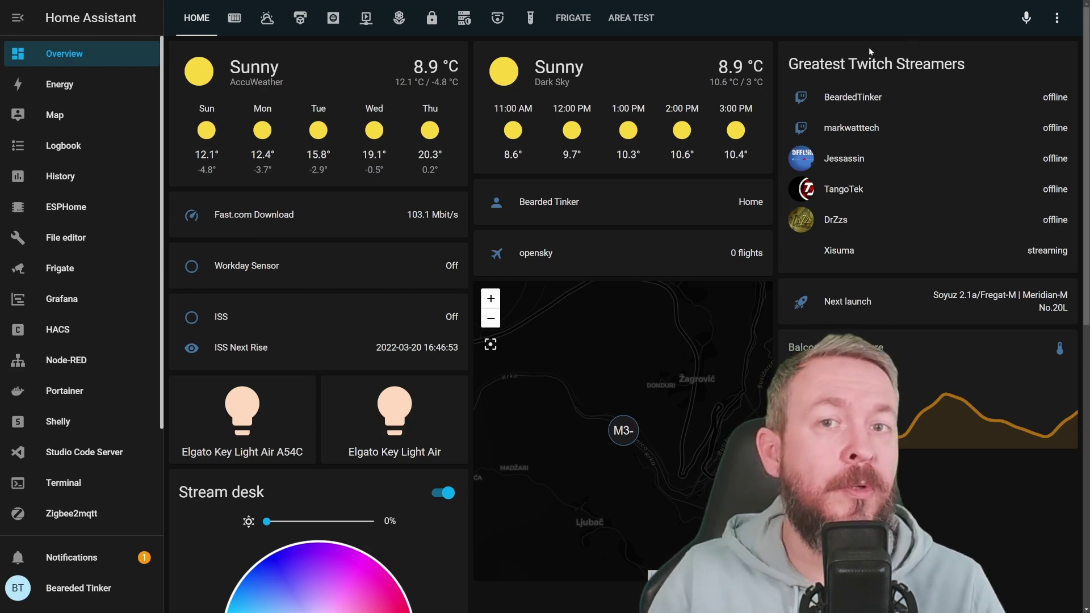
Step: Ask Assist 'What is current Internet speed'
left_click(1025, 18)
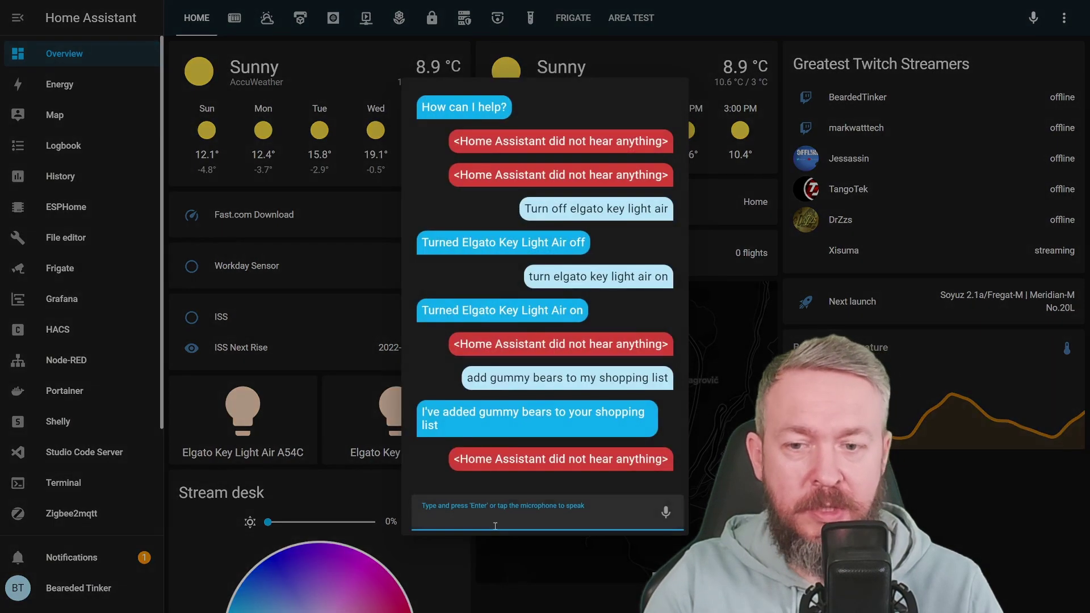
type("What")
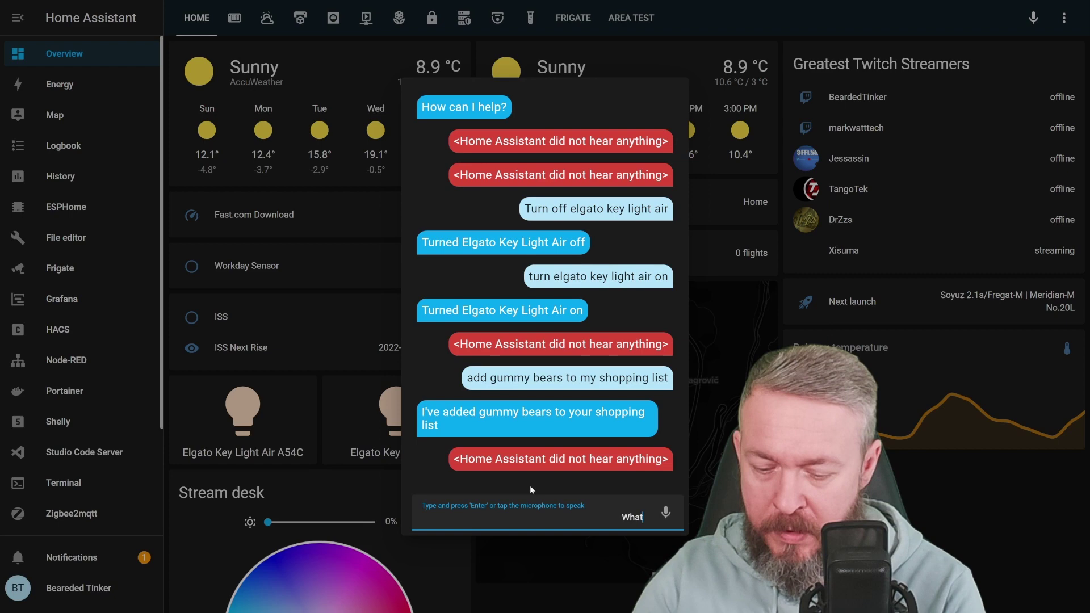
type(" is current I")
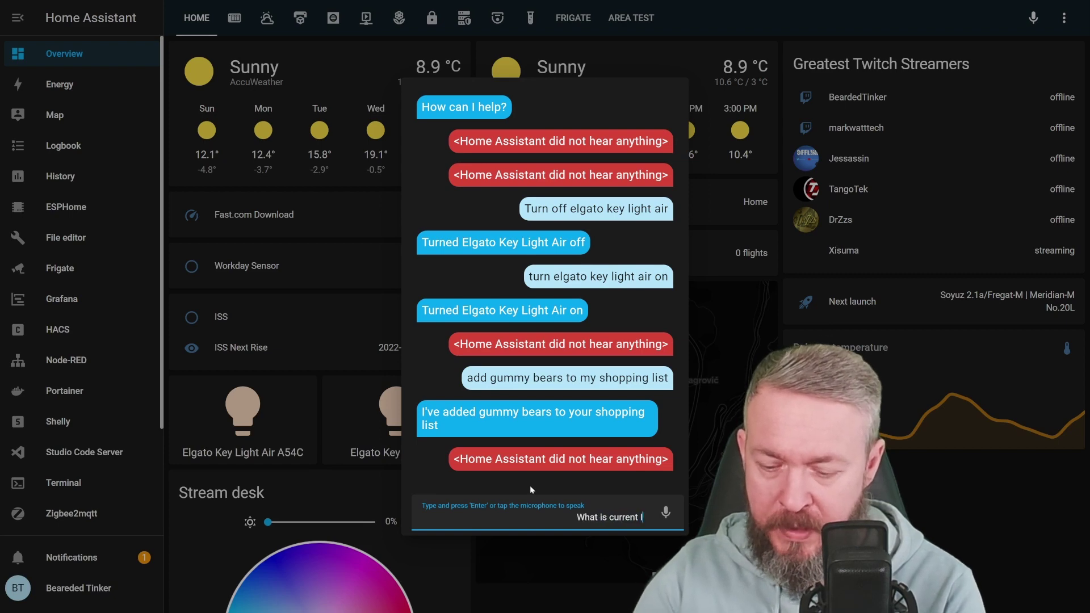
type("nternet speed")
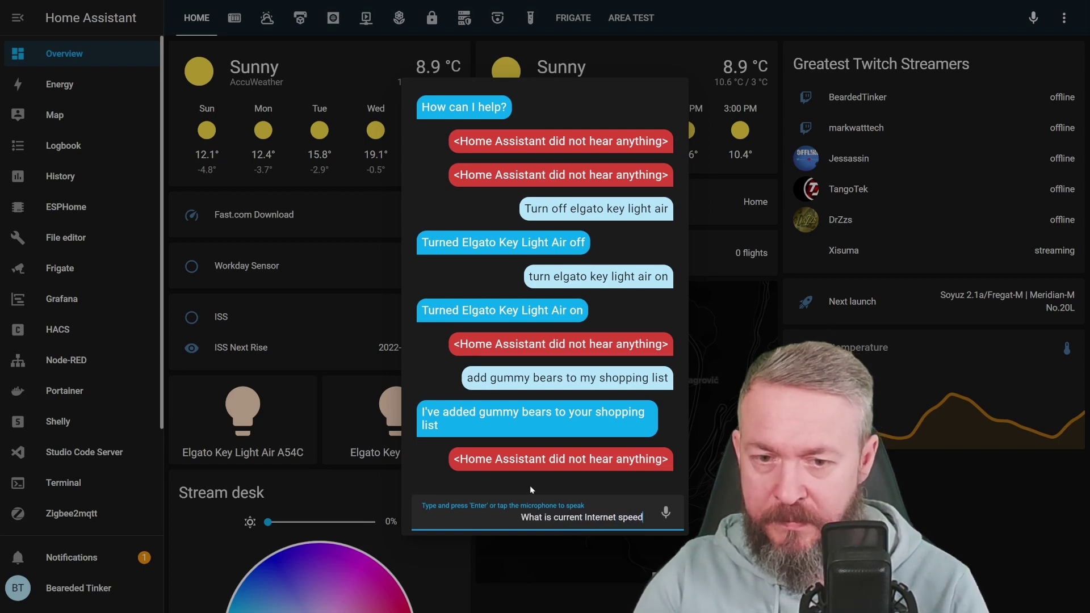
key("Return")
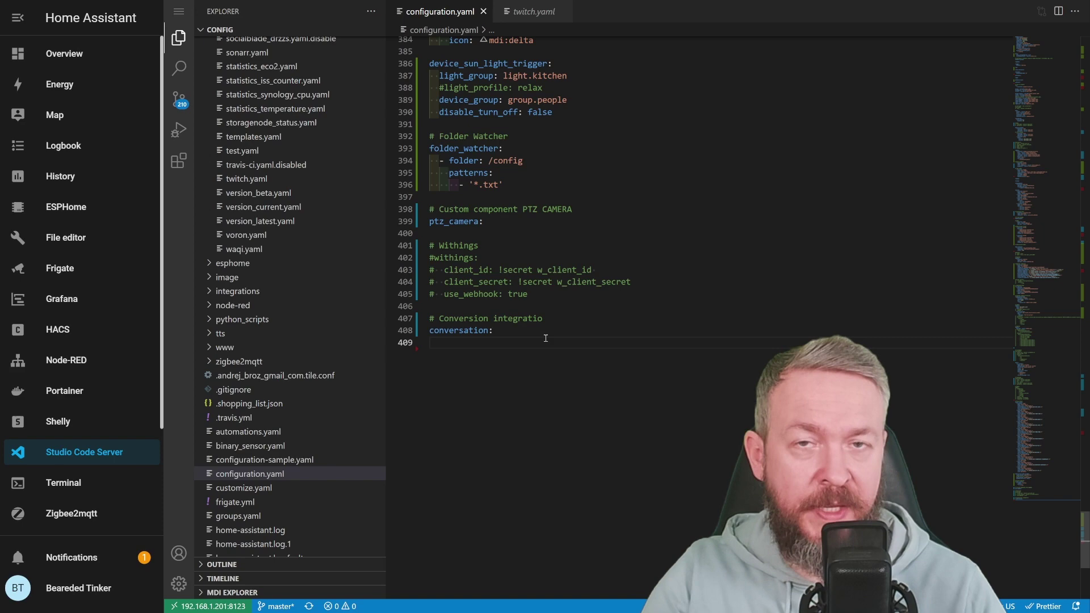
Step: Add nested 'intenets:' and 'InternetSpeed:' keys under conversation: in configuration.yaml
key("Tab")
key("ctrl+space")
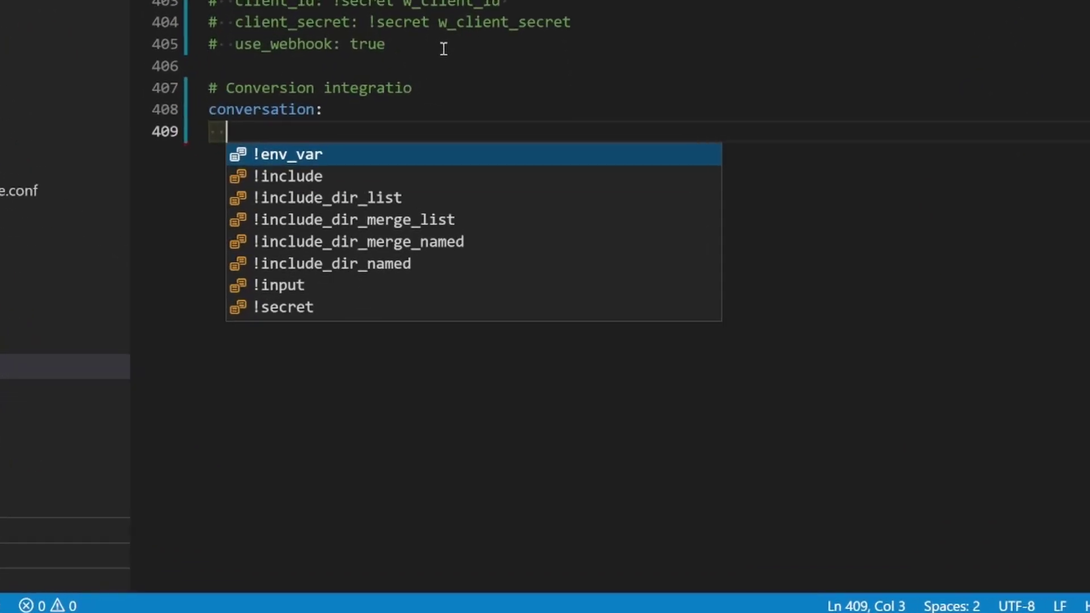
type("intenets")
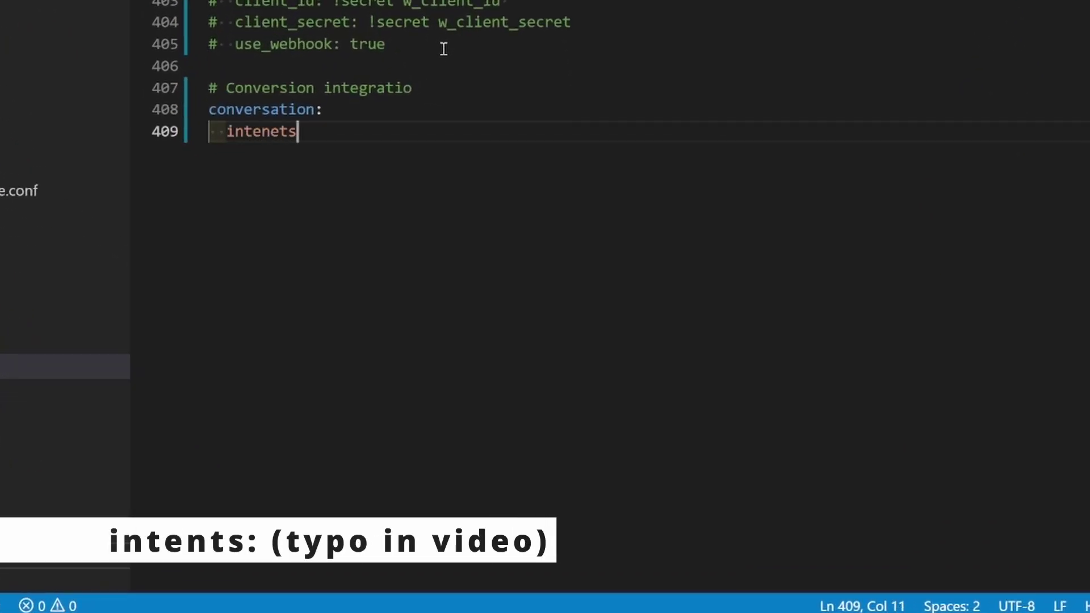
type(":")
key("Return")
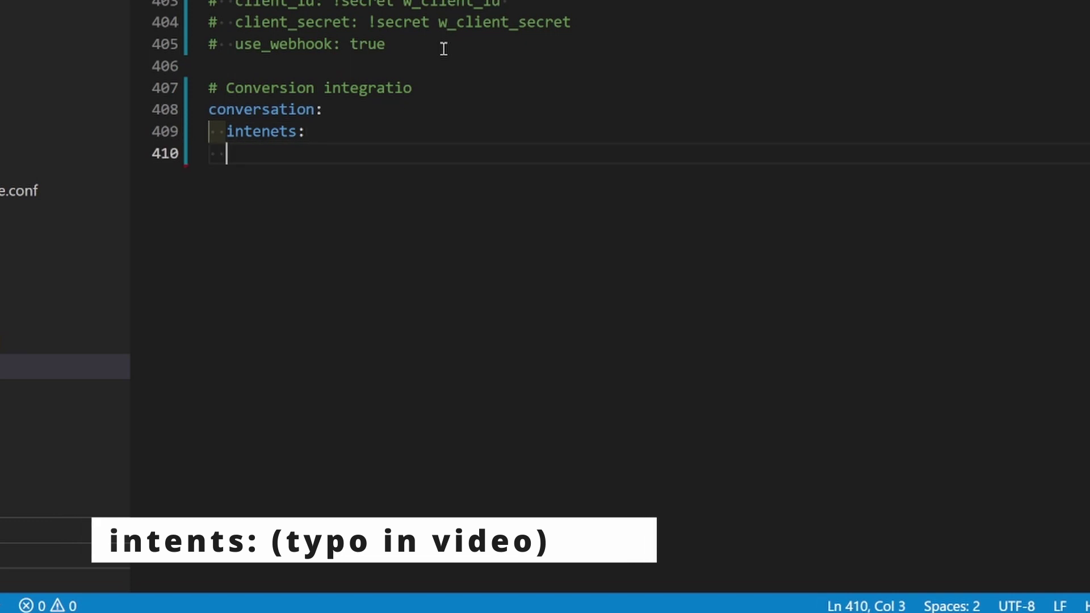
key("Tab")
key("ctrl+space")
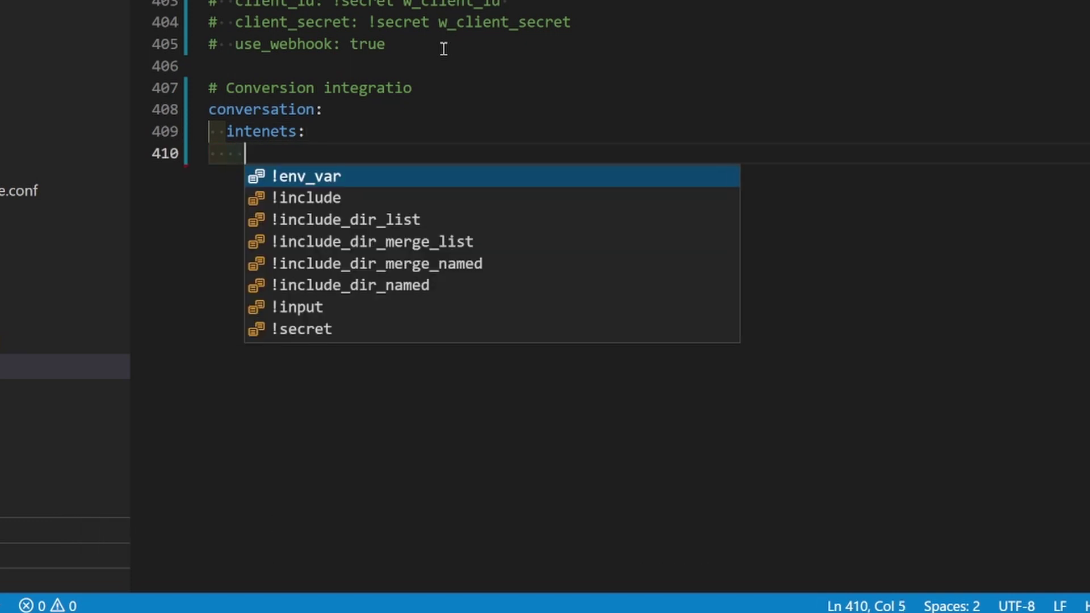
type("InternetSp")
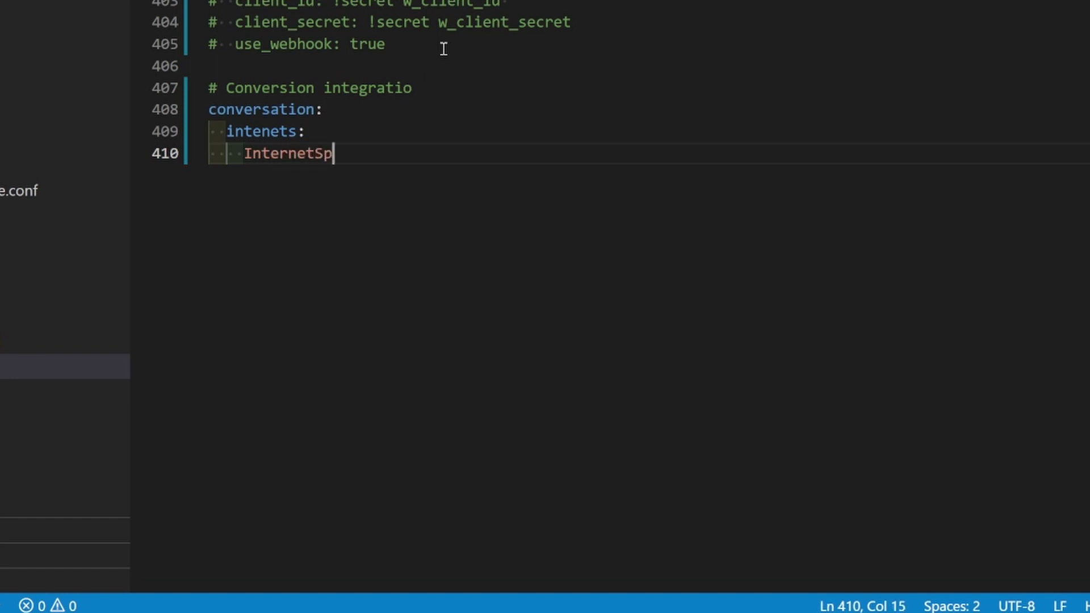
type("ped")
key("BackSpace")
key("BackSpace")
key("BackSpace")
type("eed:")
key("Return")
Step: List the sentences 'What is [the] current internet speed' and 'How fast is internet [now]'
key("Tab")
type("-")
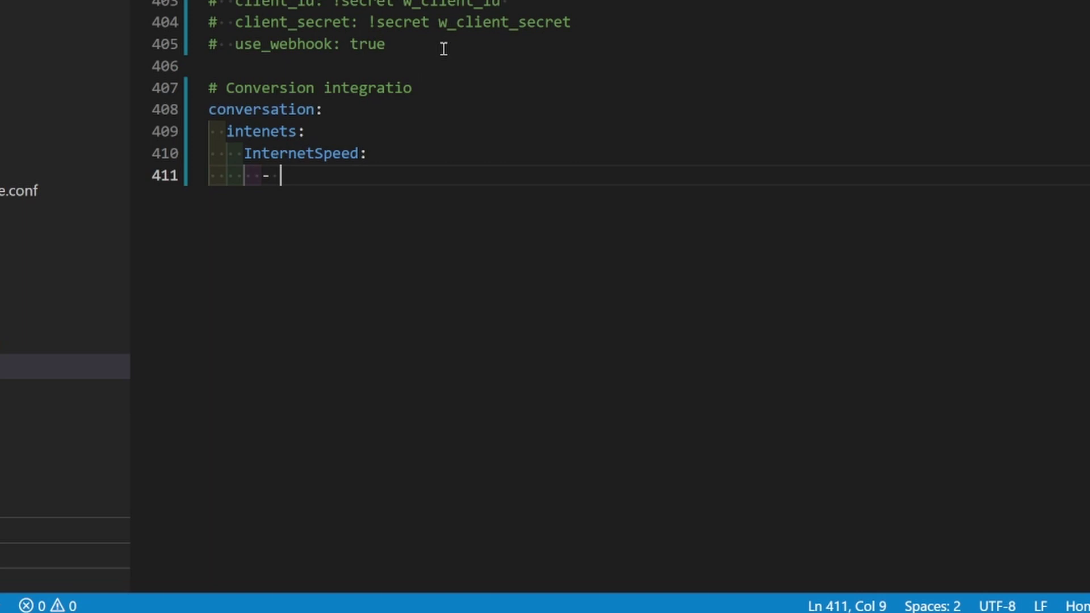
key("ctrl+space")
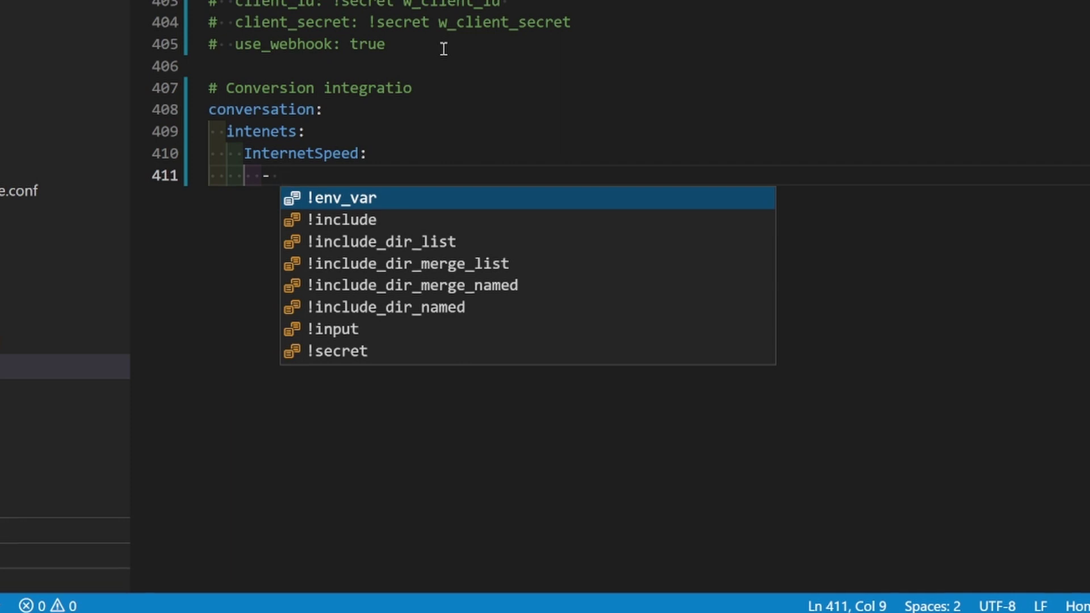
type("Whait is [the]")
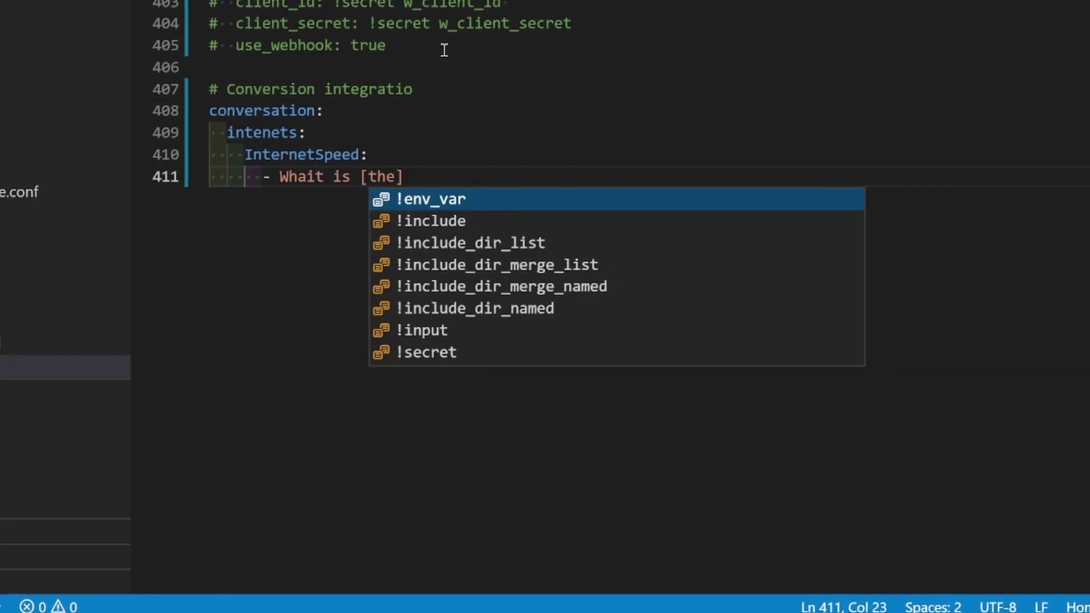
type(" current internet speed")
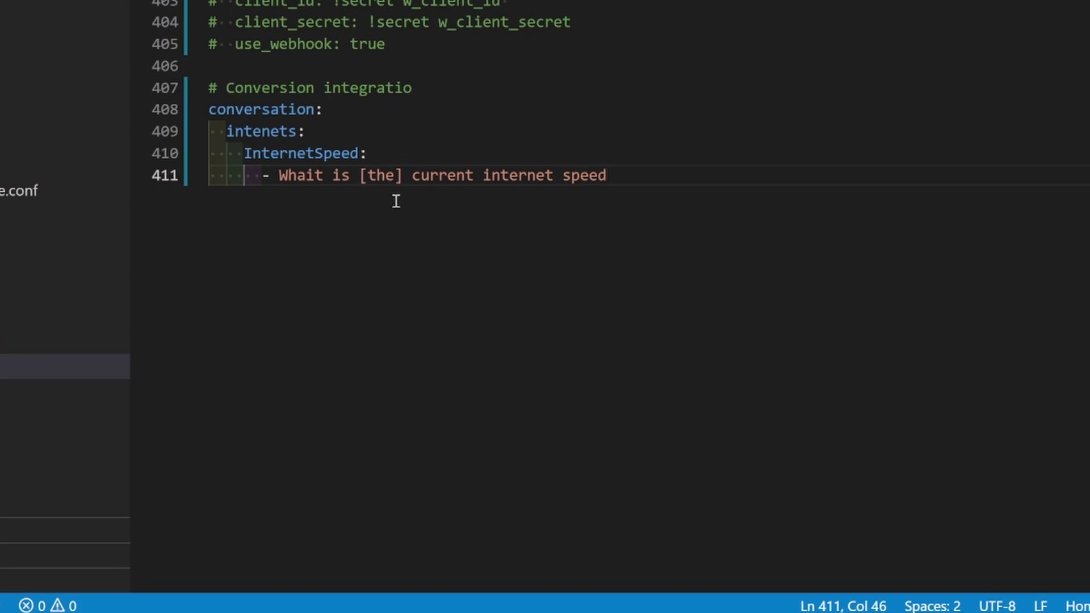
left_click(306, 175)
key("Delete")
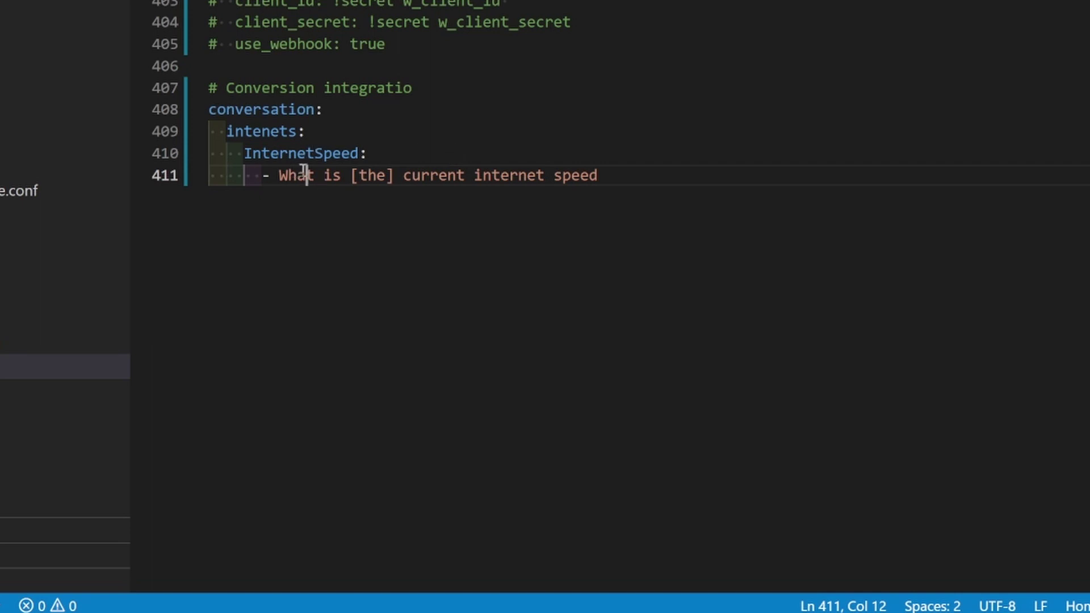
left_click(623, 176)
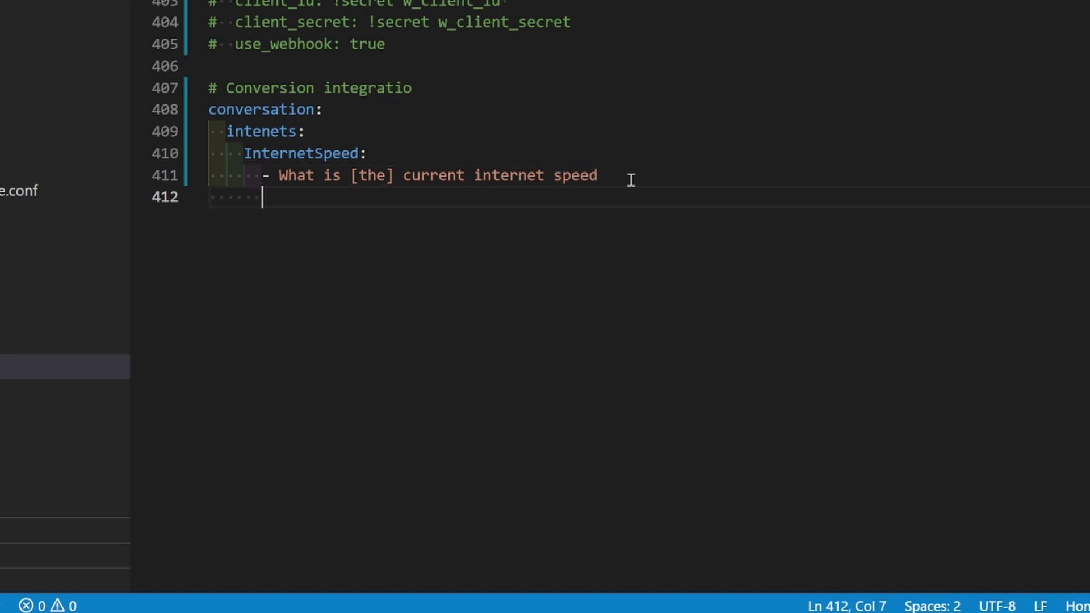
type("- ")
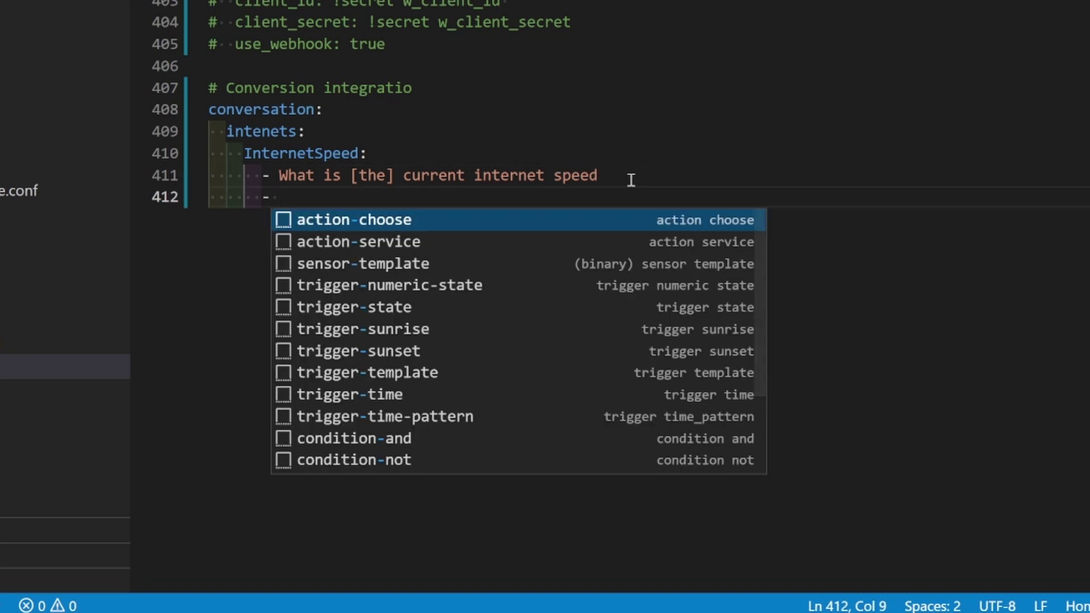
type("How fast is internet [now")
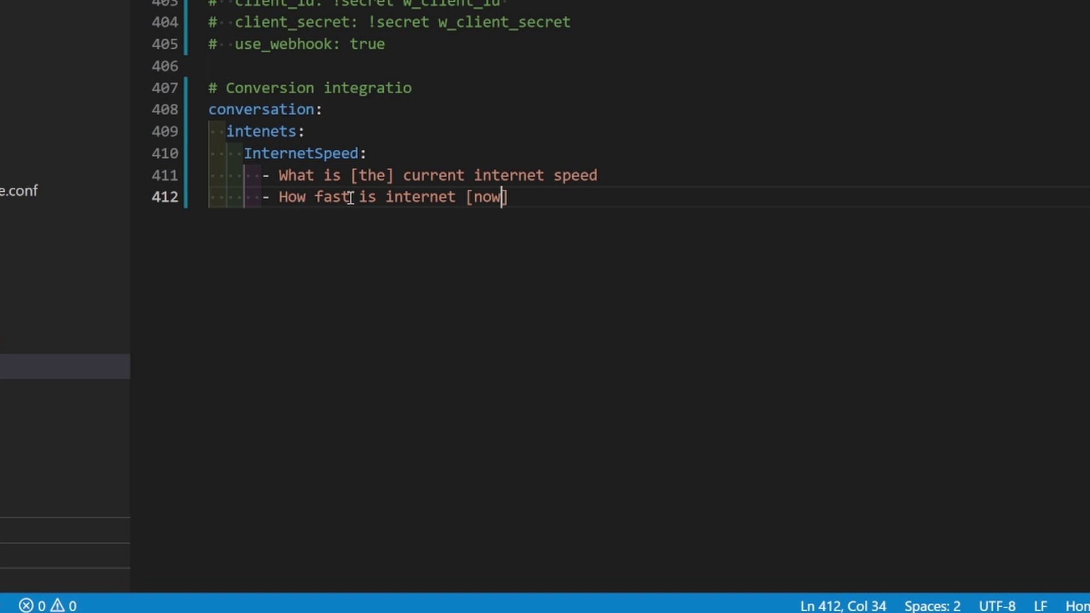
left_click(554, 201)
key("Return")
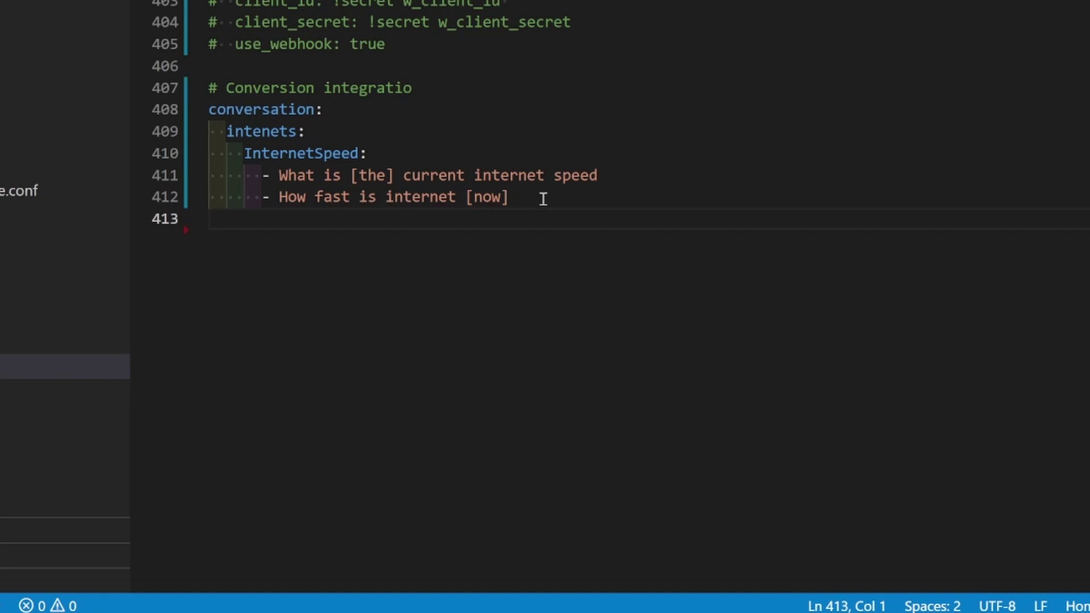
Step: Add an intent_script: key with an InternetSpeed: entry matching the intent name
type("intent_c")
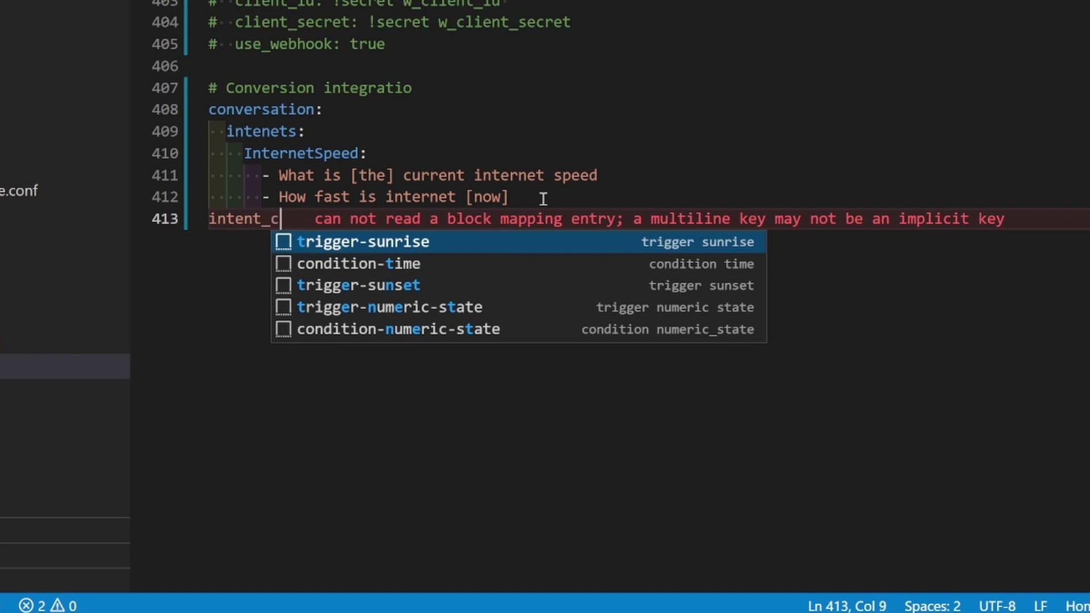
key("BackSpace")
type("s")
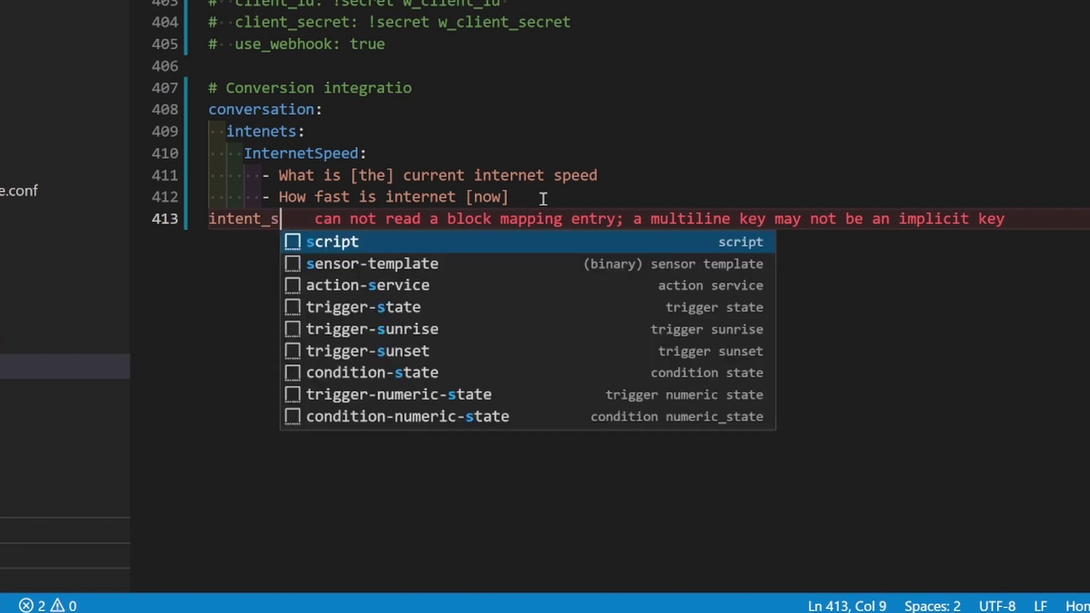
type("cript:")
key("Return")
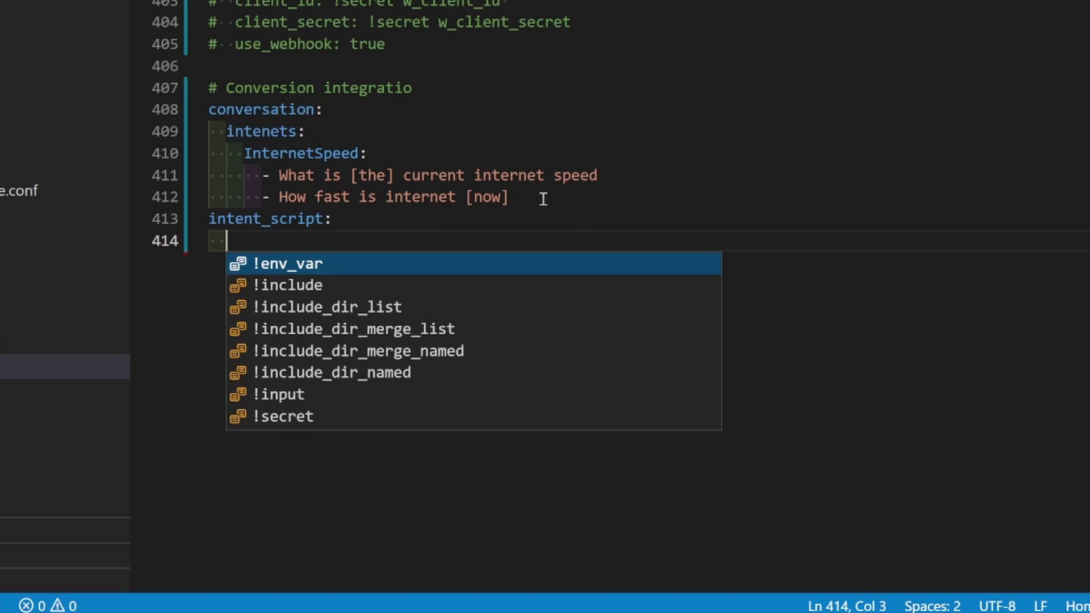
type("InternetSp")
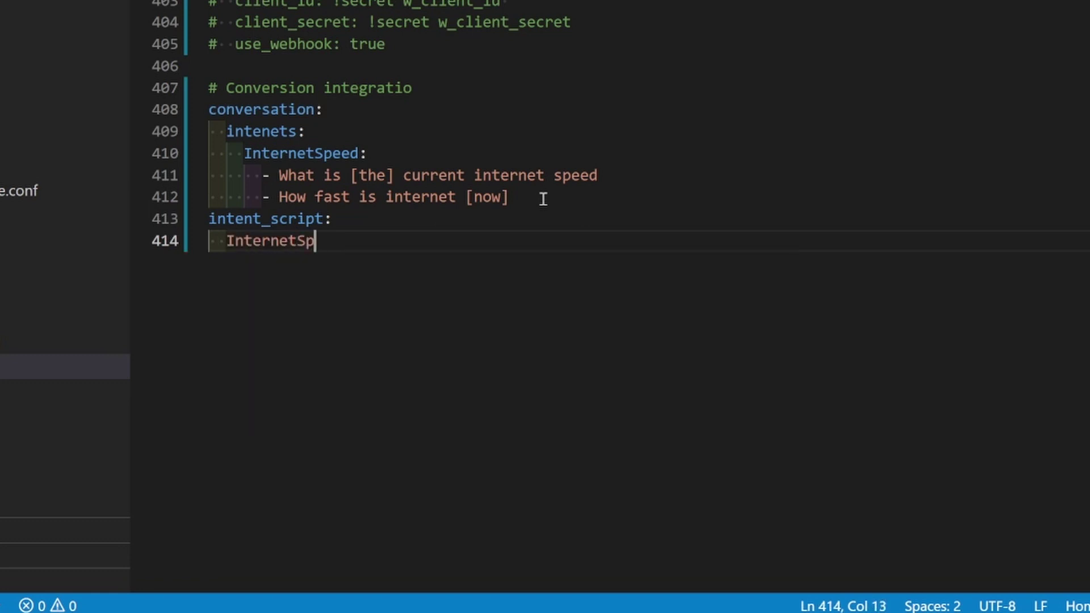
type("eed:")
double_click(331, 151)
double_click(285, 239)
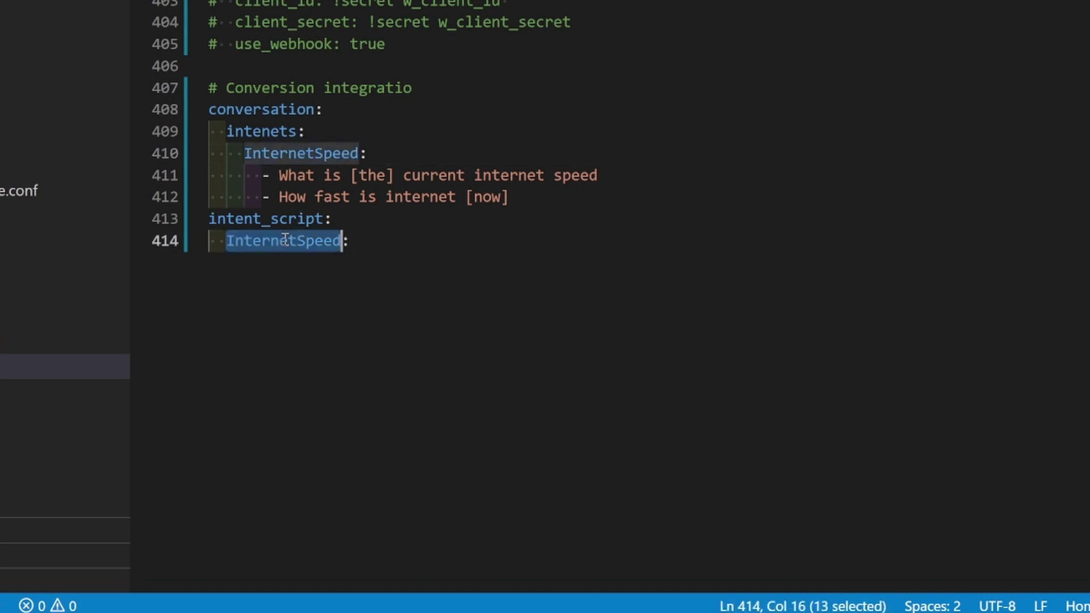
double_click(294, 155)
left_click(393, 245)
Step: Give InternetSpeed a speech text reply pasting the fast_com_download sensor state in MB/s
key("Return")
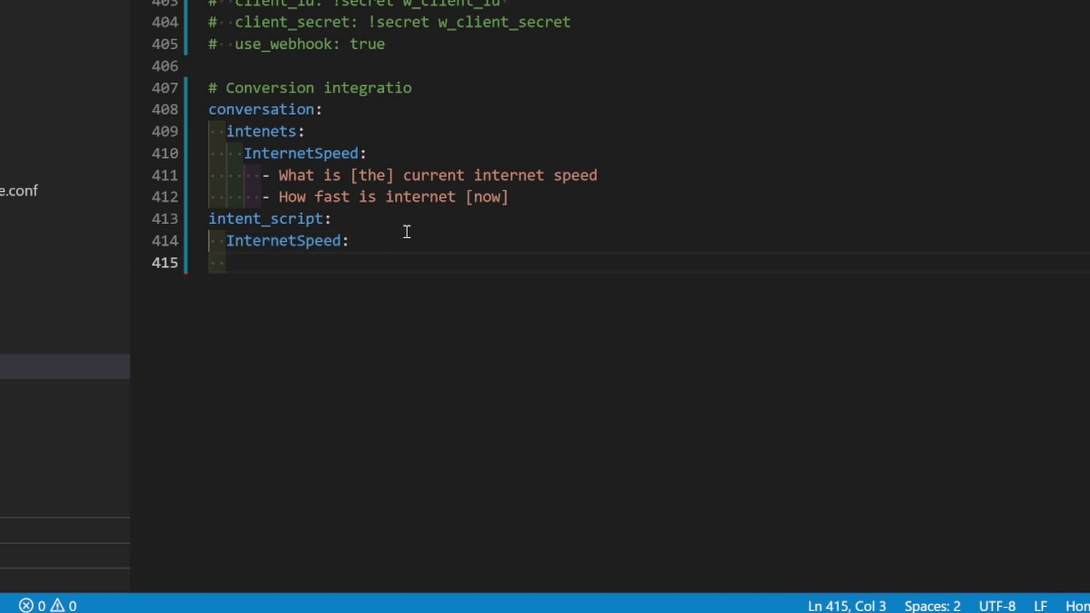
key("Tab")
type("speed")
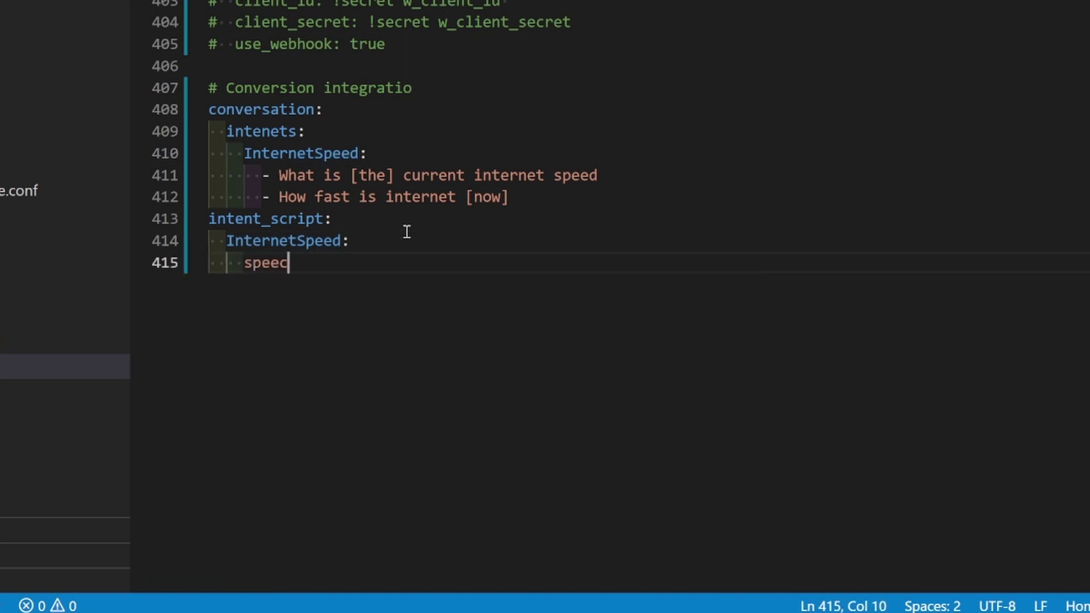
type("h:")
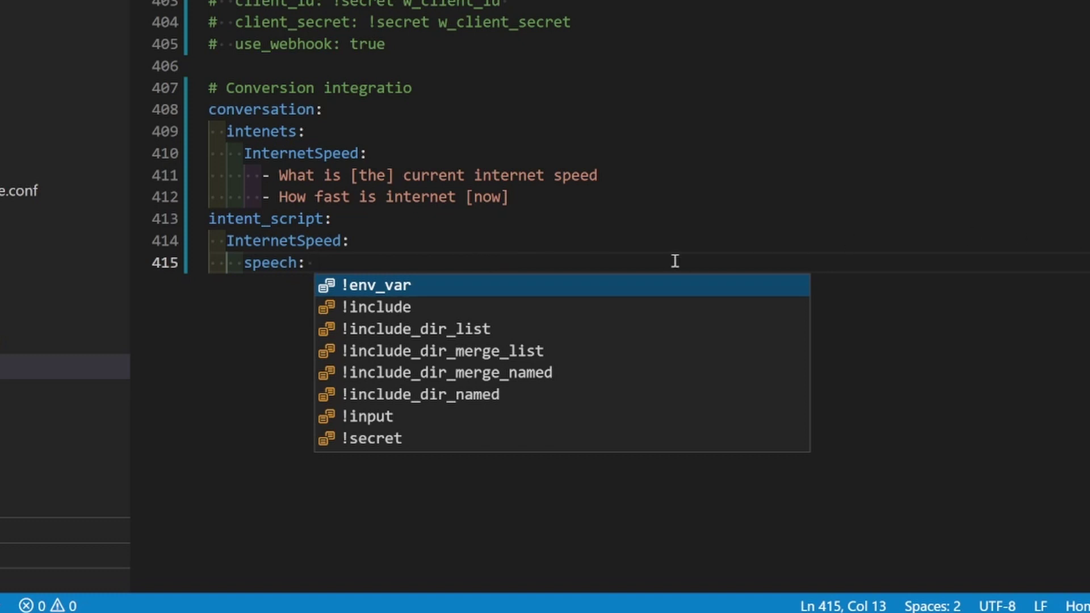
key("Return")
key("ctrl+z")
key("Return")
type("tes")
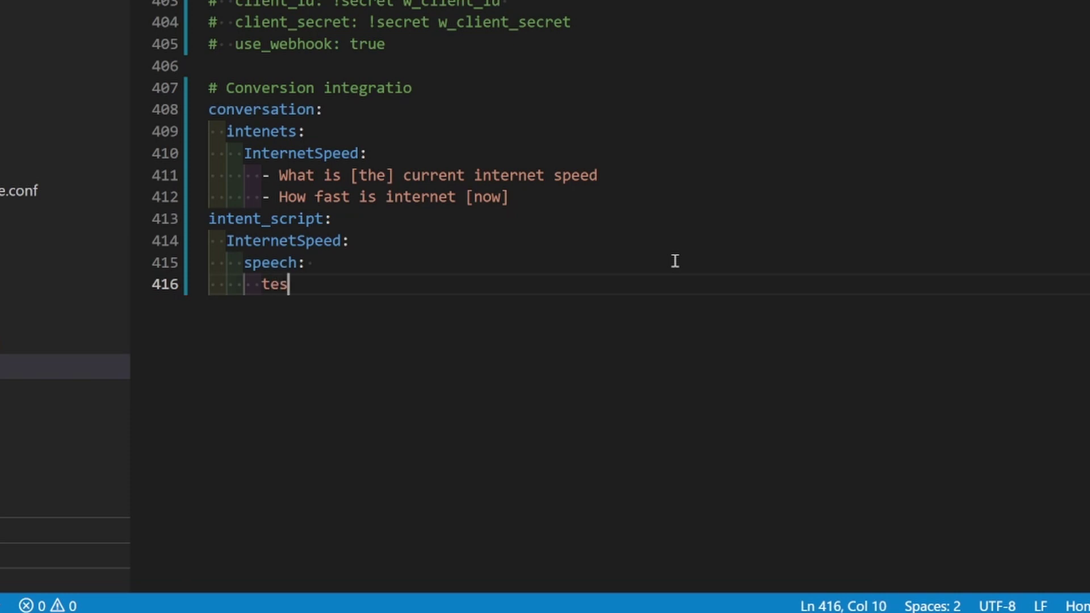
key("BackSpace")
type("xt:")
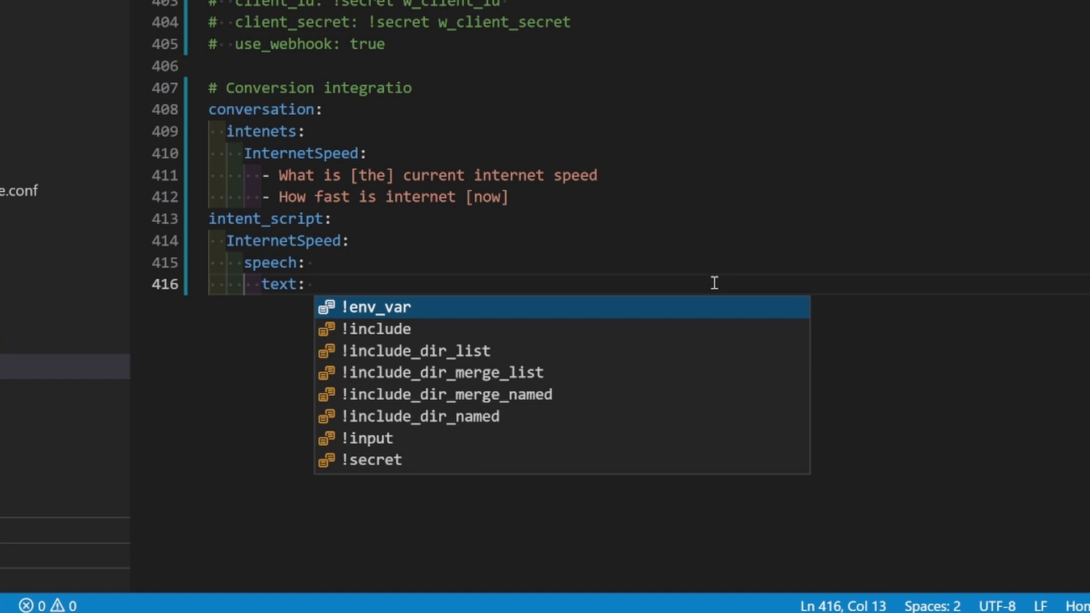
type("Current internet speed is {{ states.sensor.fast_com_download.state }} MB/s")
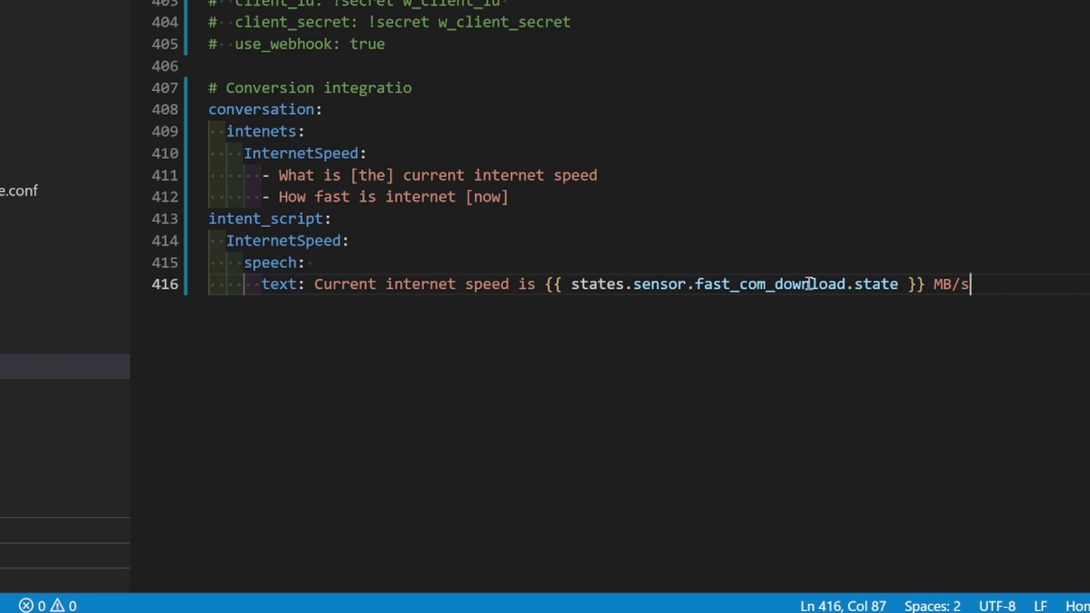
Step: Insert a blank line above intent_script and begin a My2ndIntent entry under intents
key("Up")
key("Up")
key("Up")
key("Home")
key("Return")
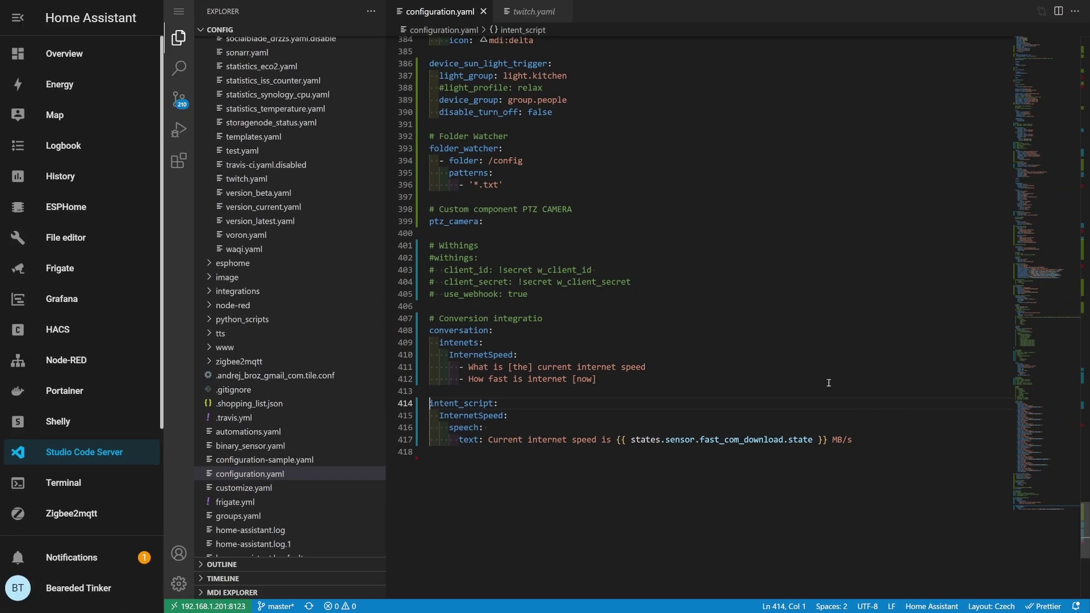
scroll(828, 382, "down", 3)
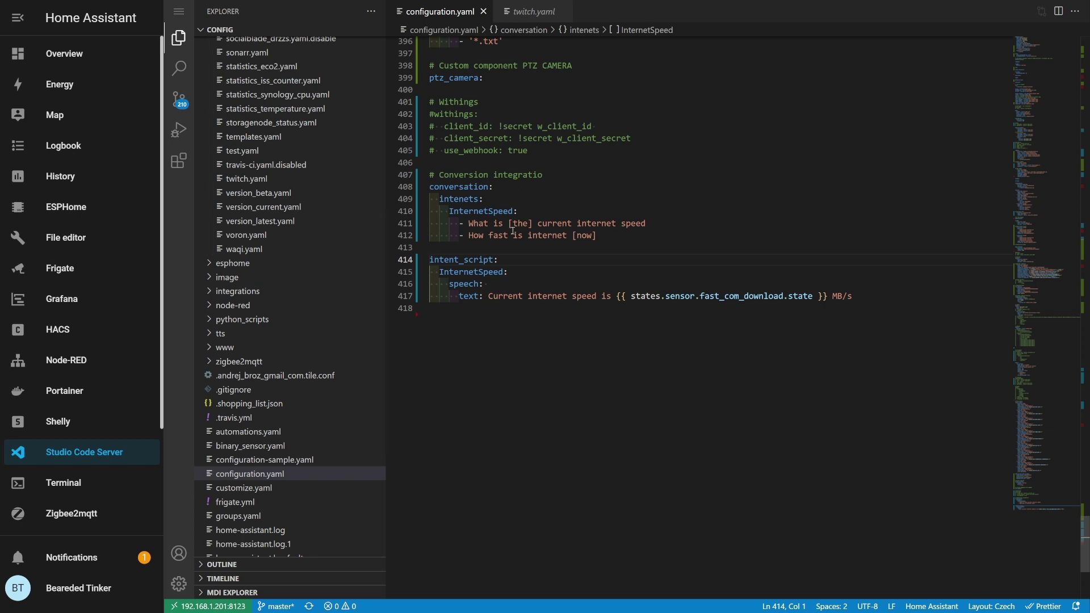
left_click(616, 236)
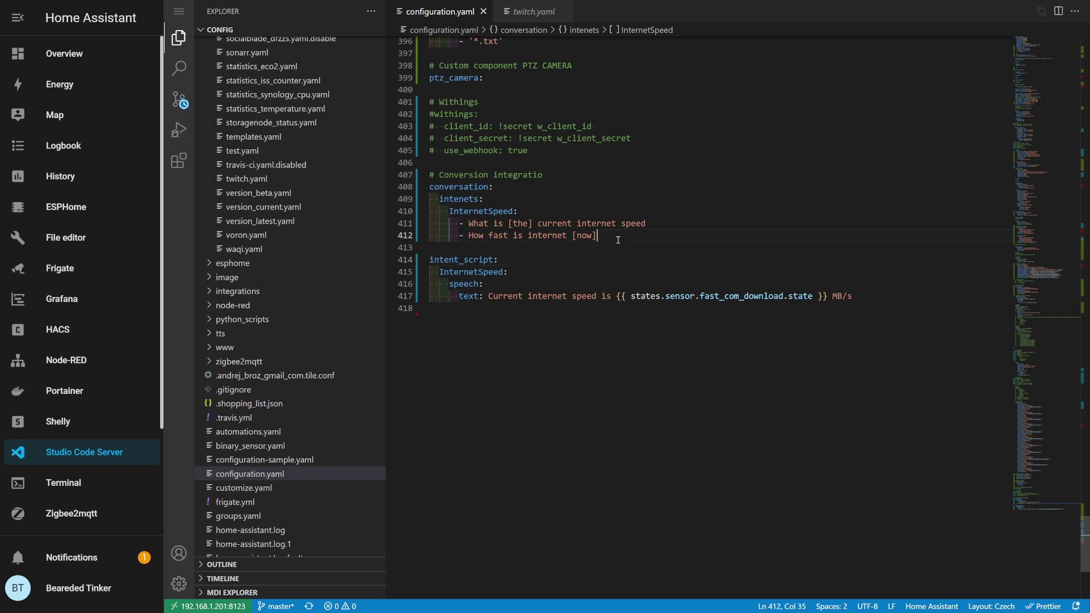
key("Return")
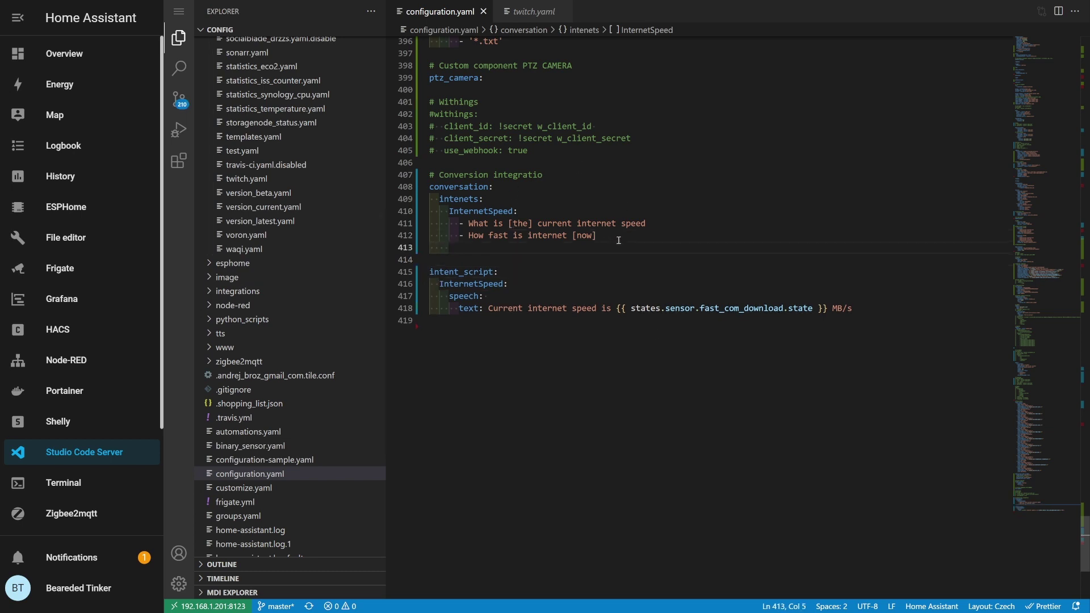
type("My2ndInt")
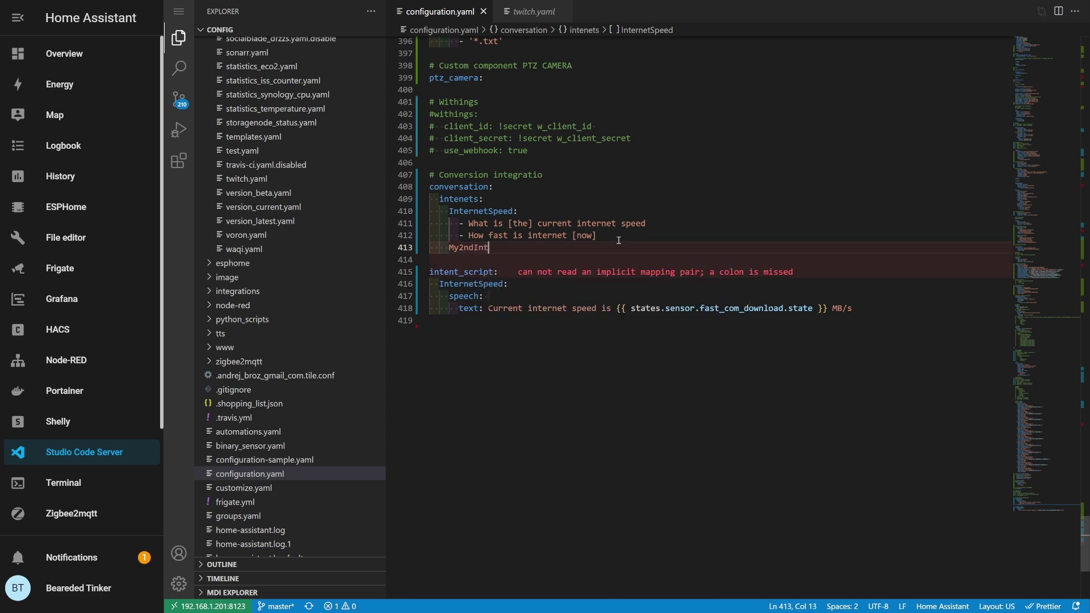
type("ent")
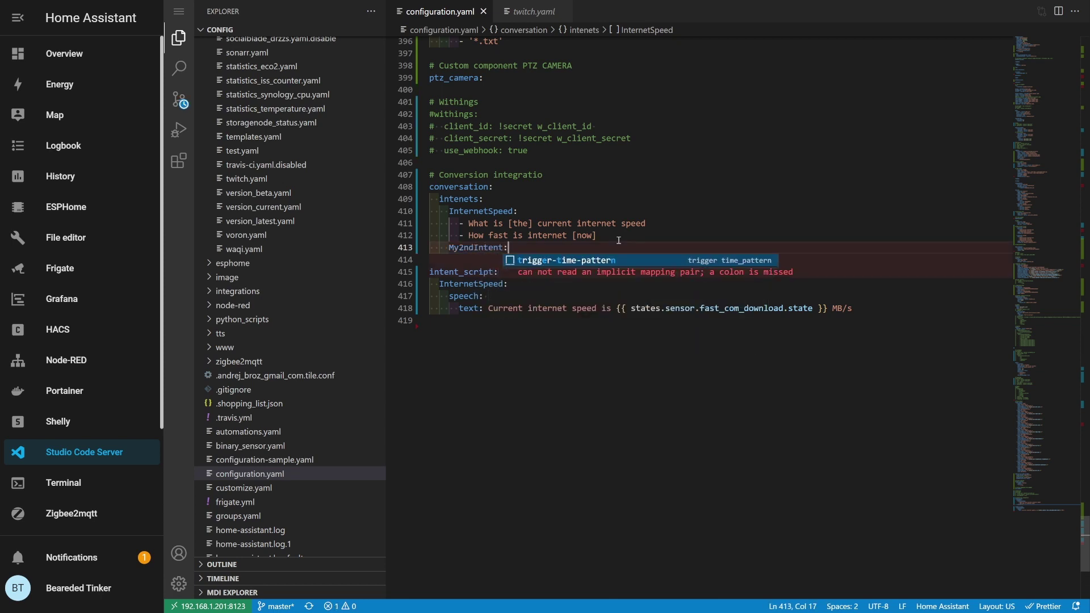
type(":")
Step: Add a MySecondIntent intent_script with speech text 'Whatever'
key("Escape")
left_click(603, 336)
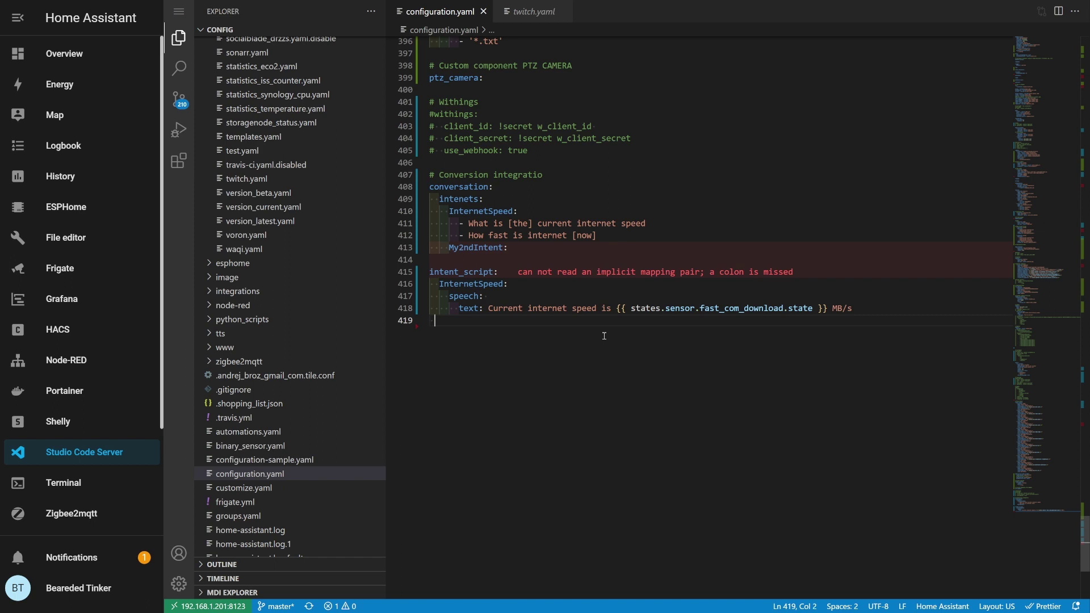
type("My")
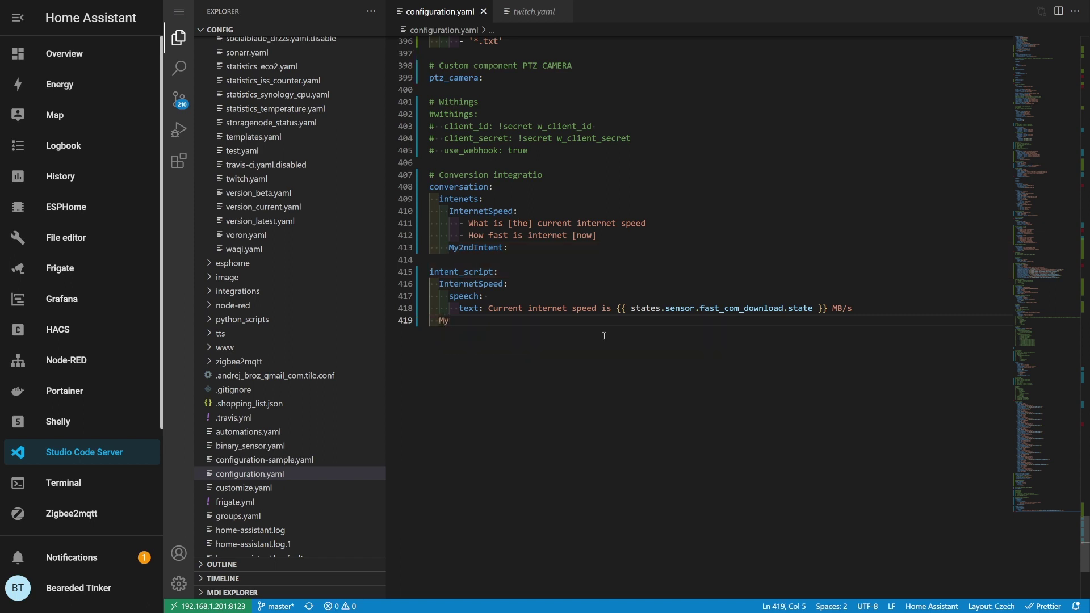
type("Second")
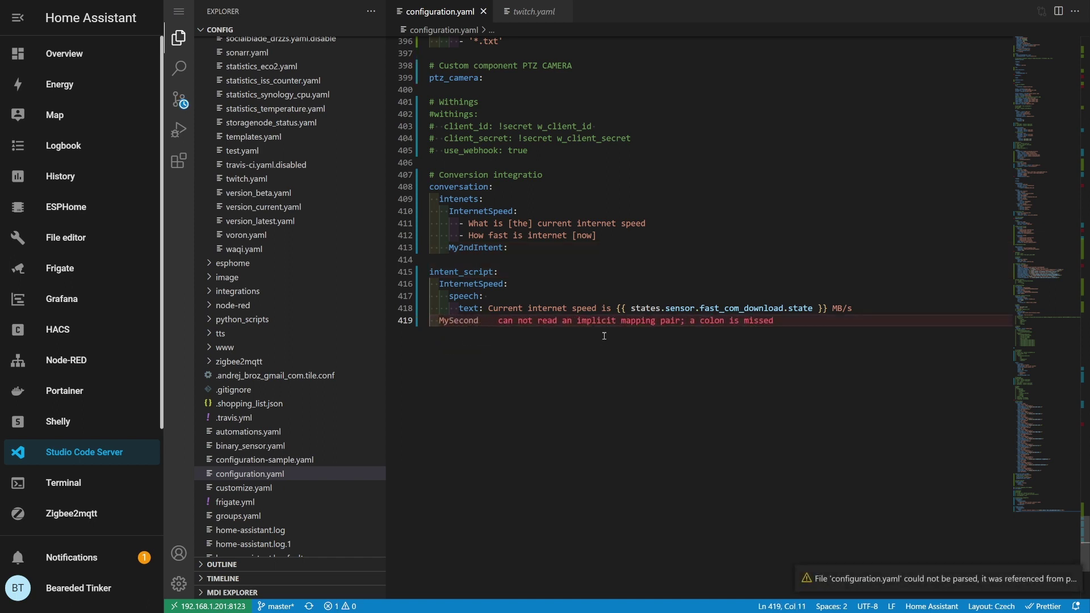
type("Intent:")
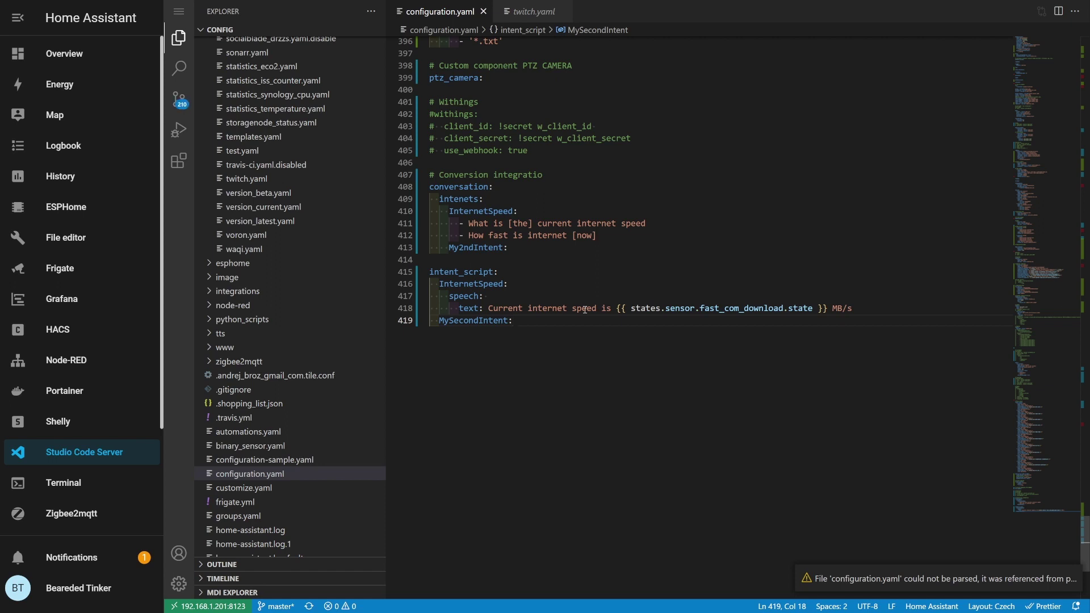
key("Return")
type("s")
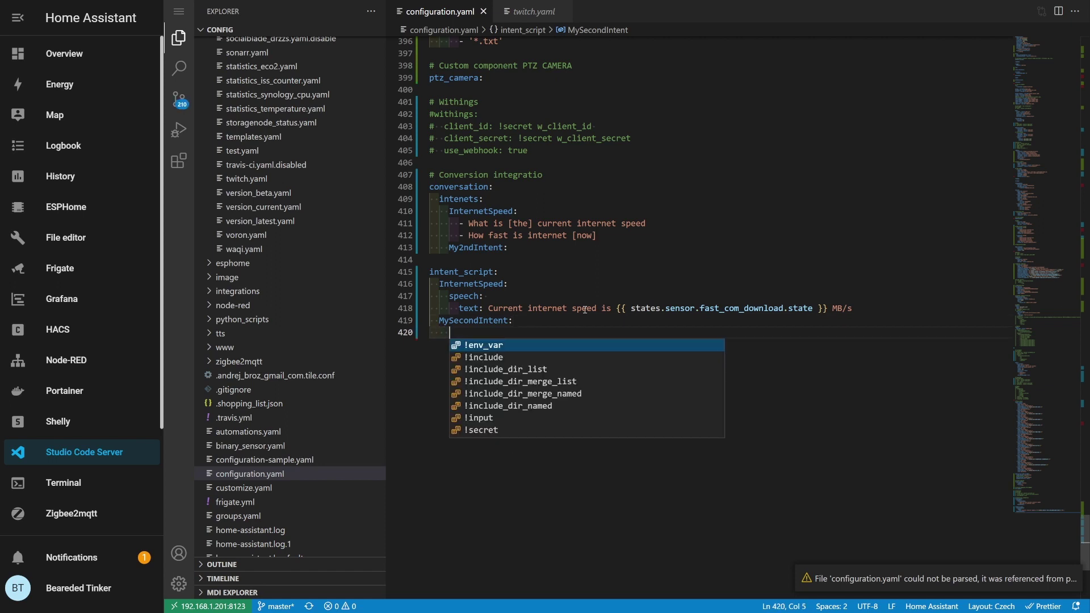
key("Escape")
type("peech:")
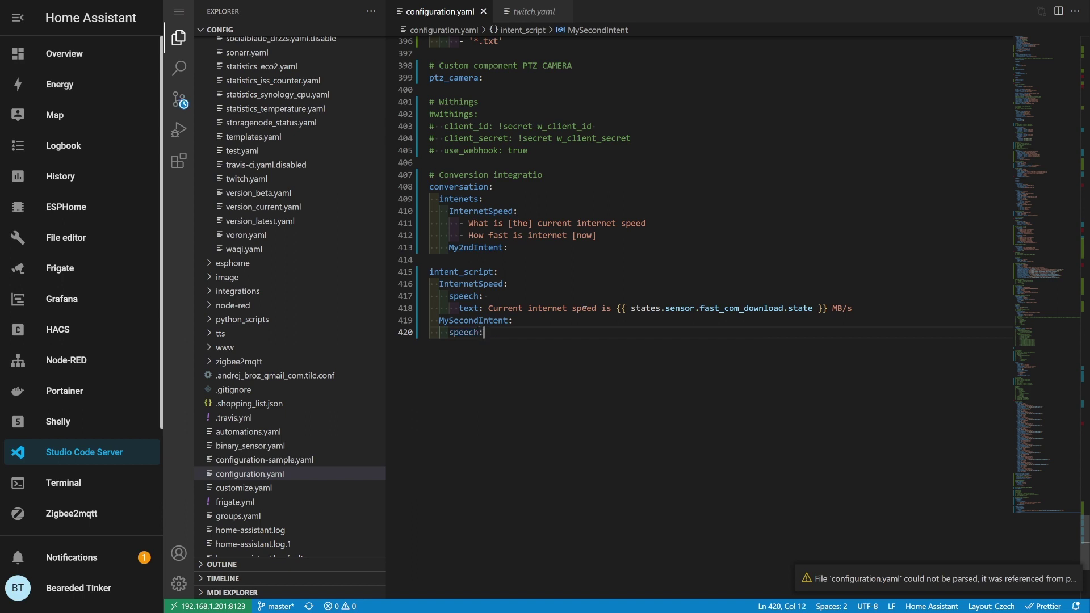
key("Return")
type("te")
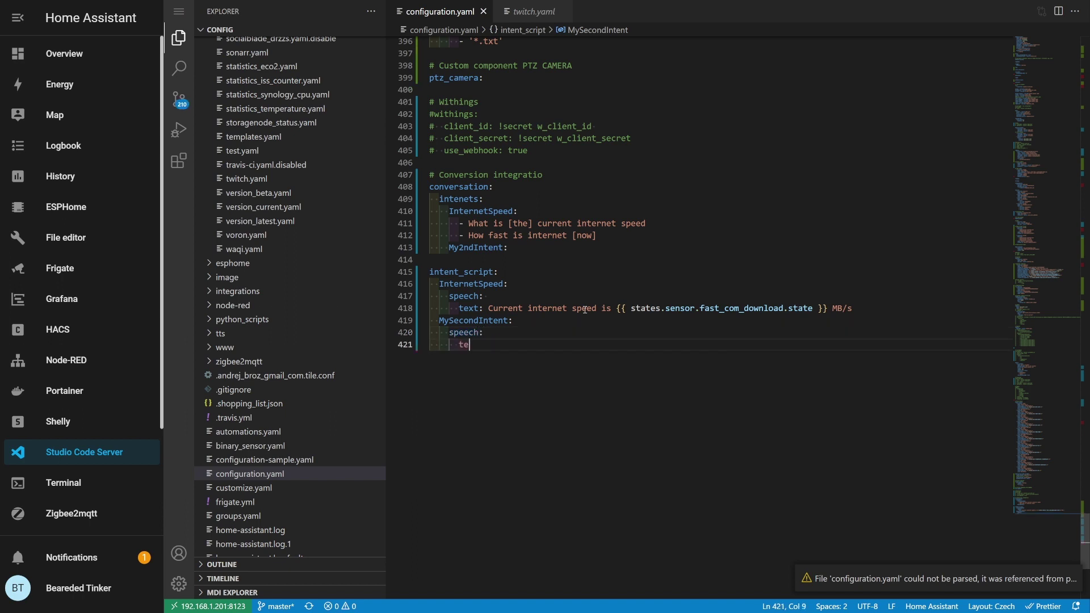
type("xt: ")
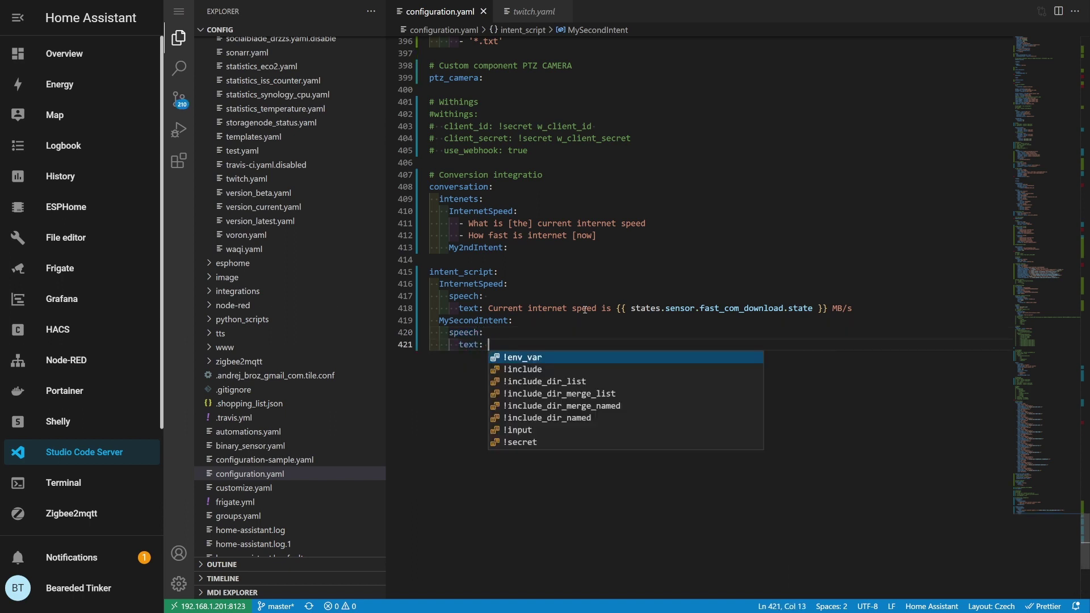
type("Whatever")
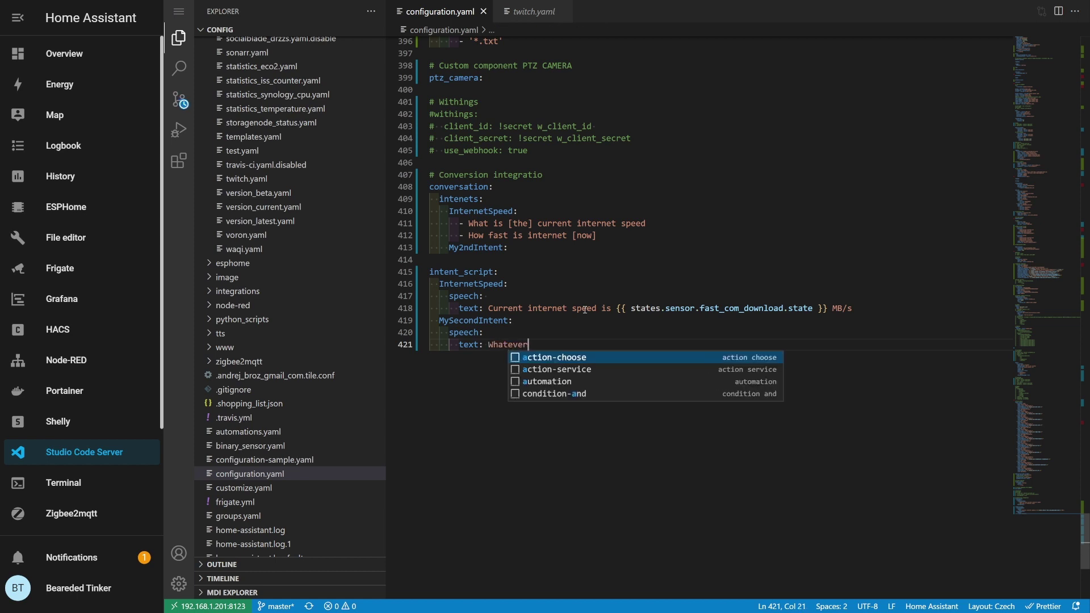
key("Return")
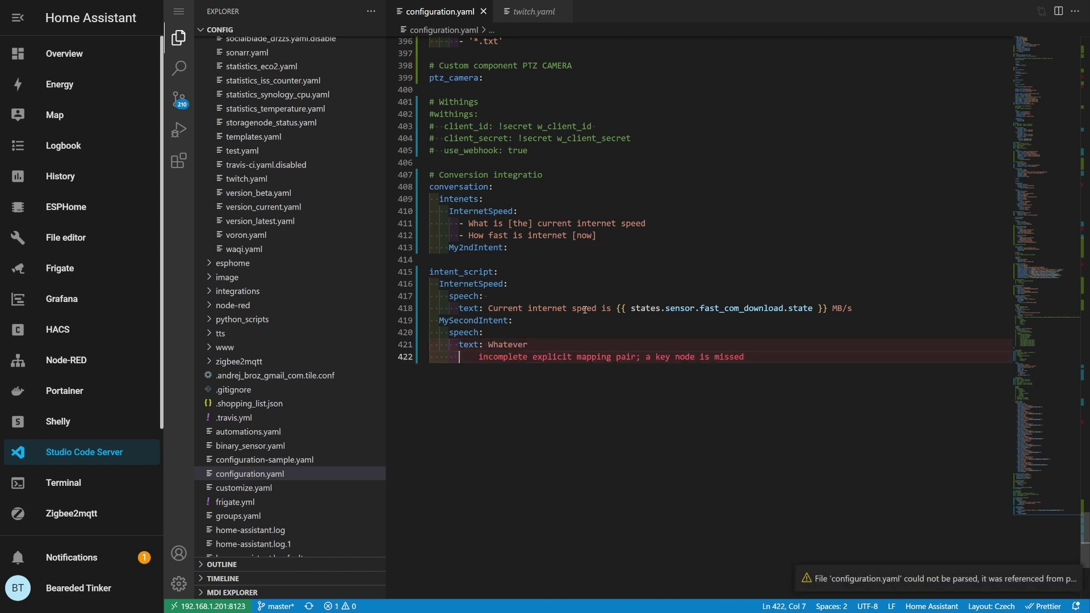
Step: Give MySecondIntent an action calling the light.turn_off service
key("BackSpace")
type("action:")
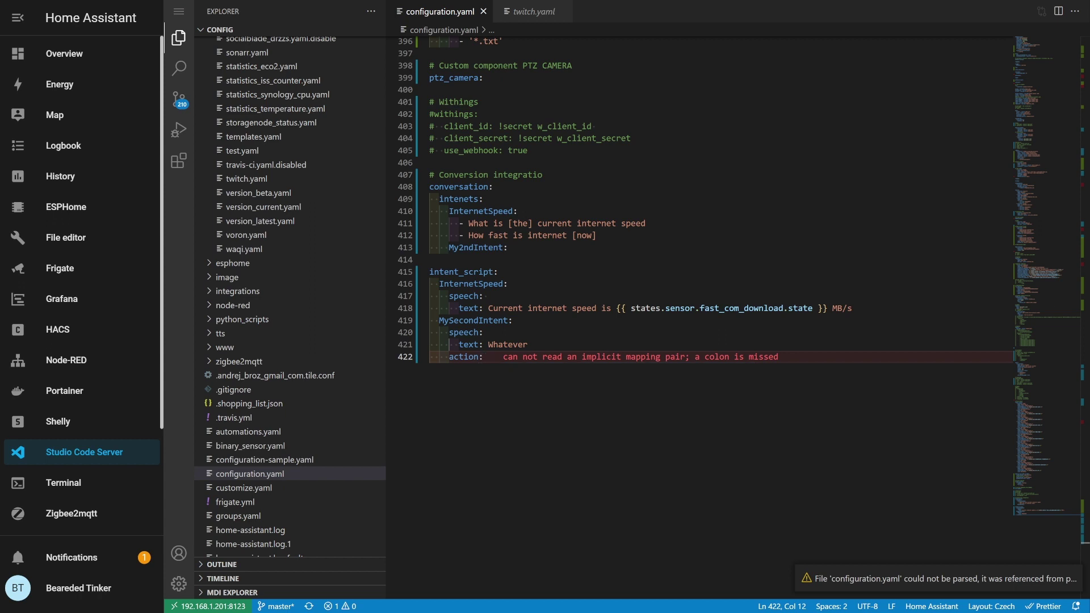
key("Return")
key("Escape")
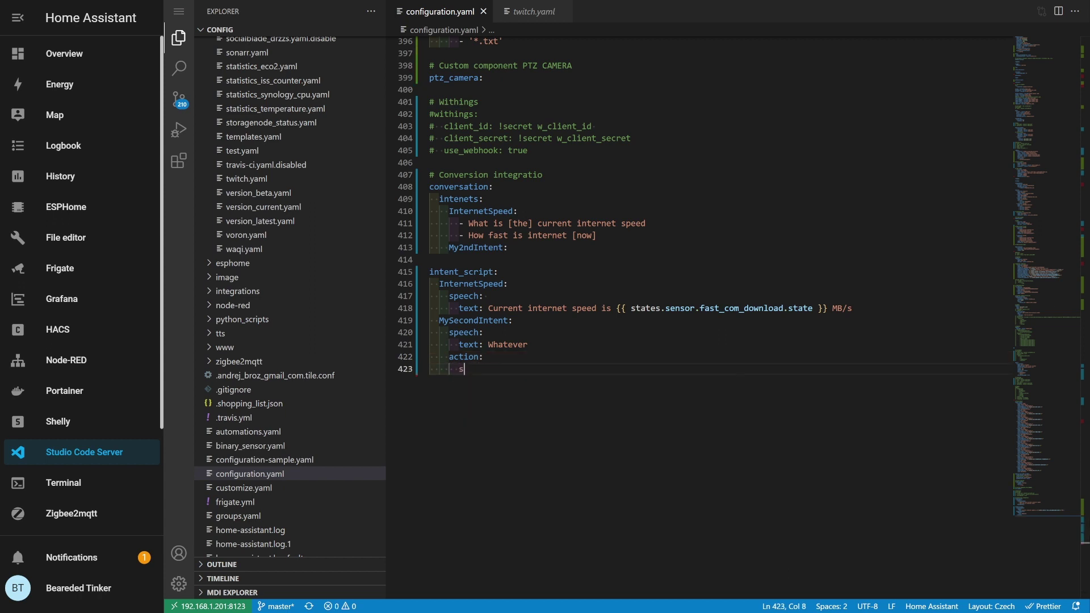
type("service:")
key("ctrl+space")
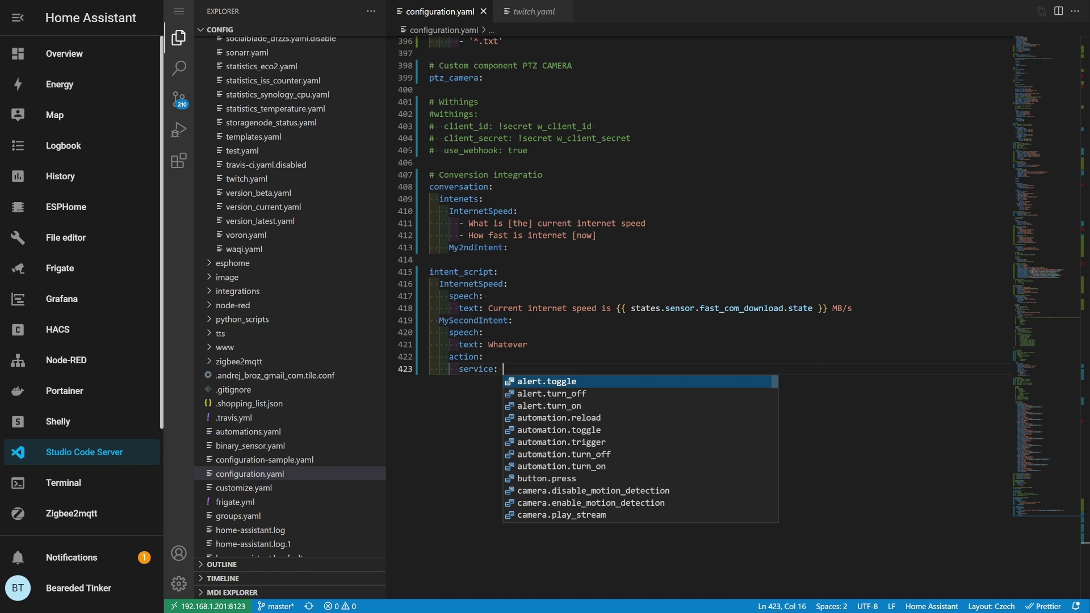
type("light")
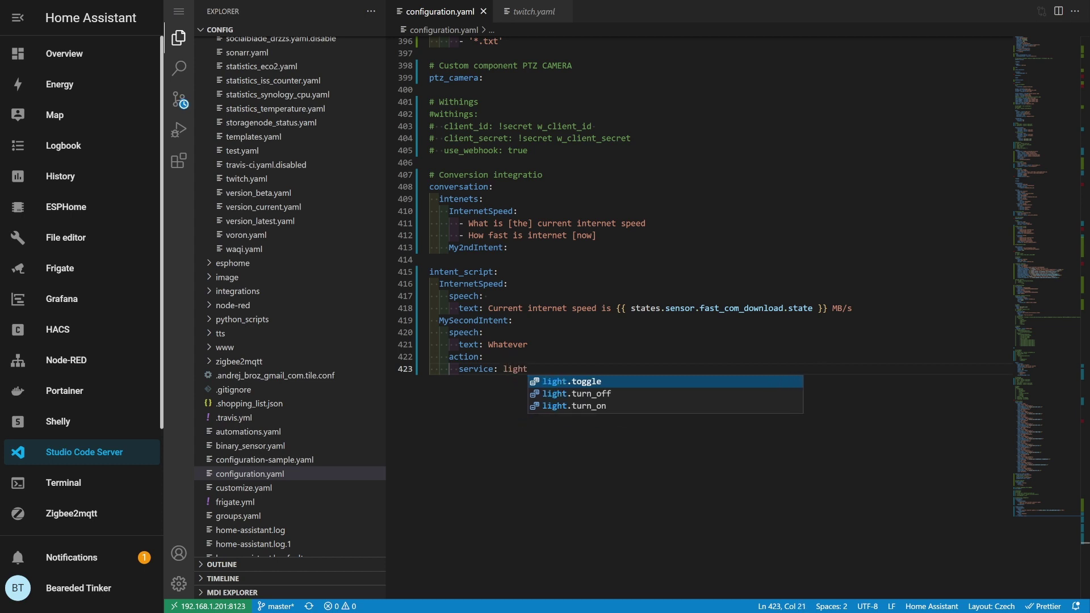
key("Down")
key("Return")
Step: Add a sentence dash under My2ndIntent, then select and delete the placeholder second intent lines
left_click(511, 248)
key("Return")
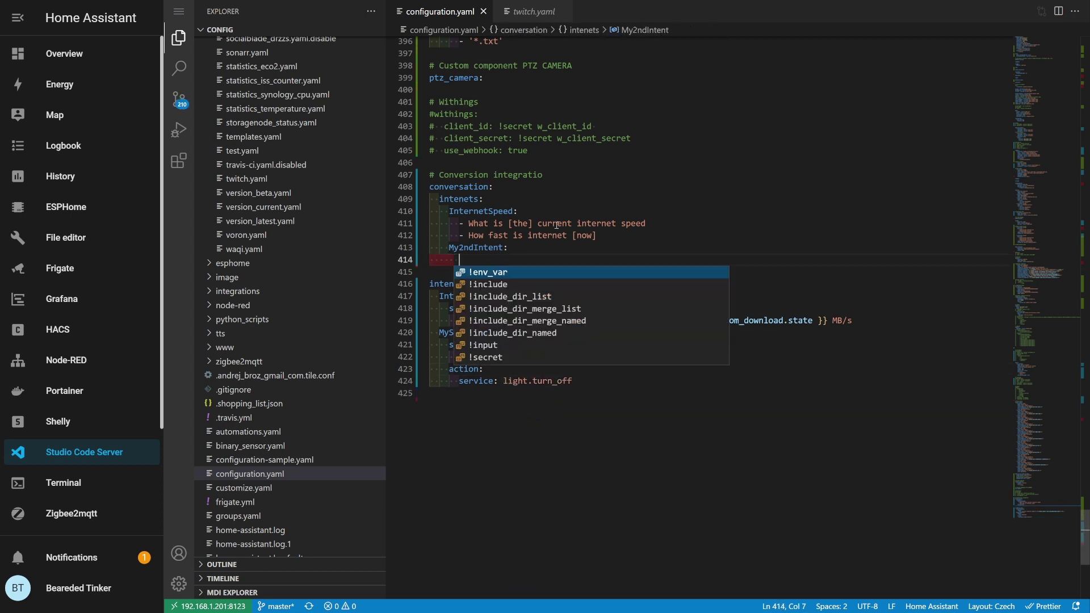
type("-")
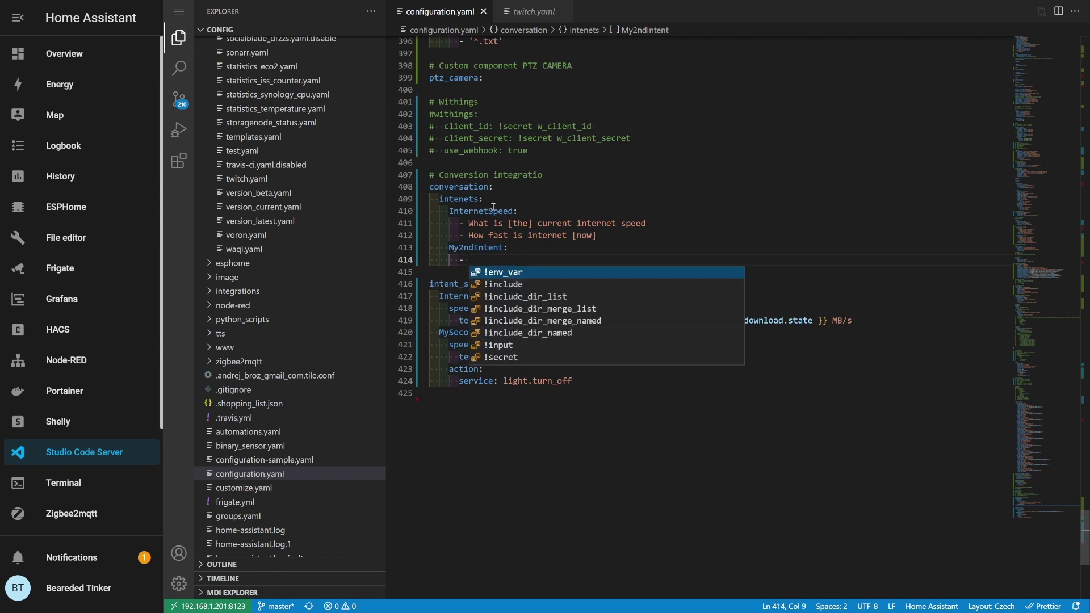
left_click(625, 410)
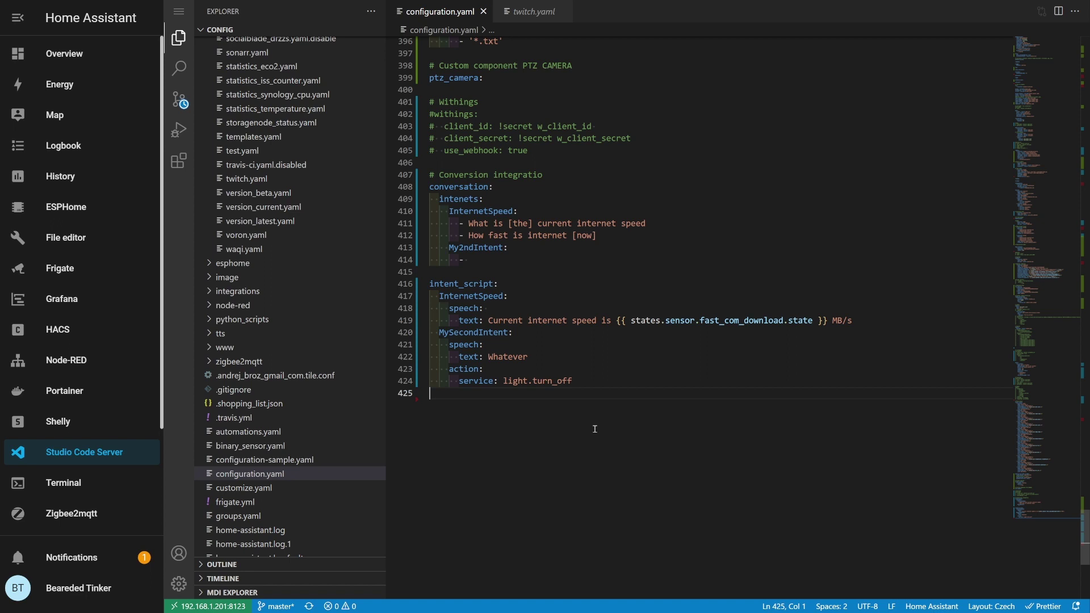
key("shift+Up")
key("shift+Up")
key("shift+Up")
key("shift+Up")
key("shift+Up")
key("BackSpace")
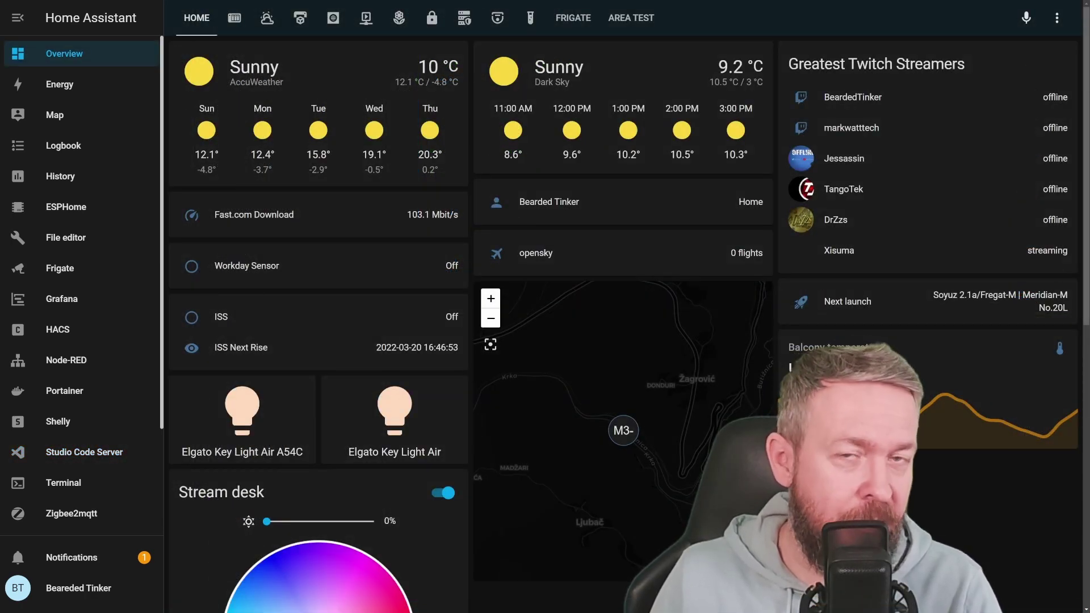
Step: Ask the assistant 'What is current internet speed' and get the 103.1 MB/s reply
left_click(1025, 18)
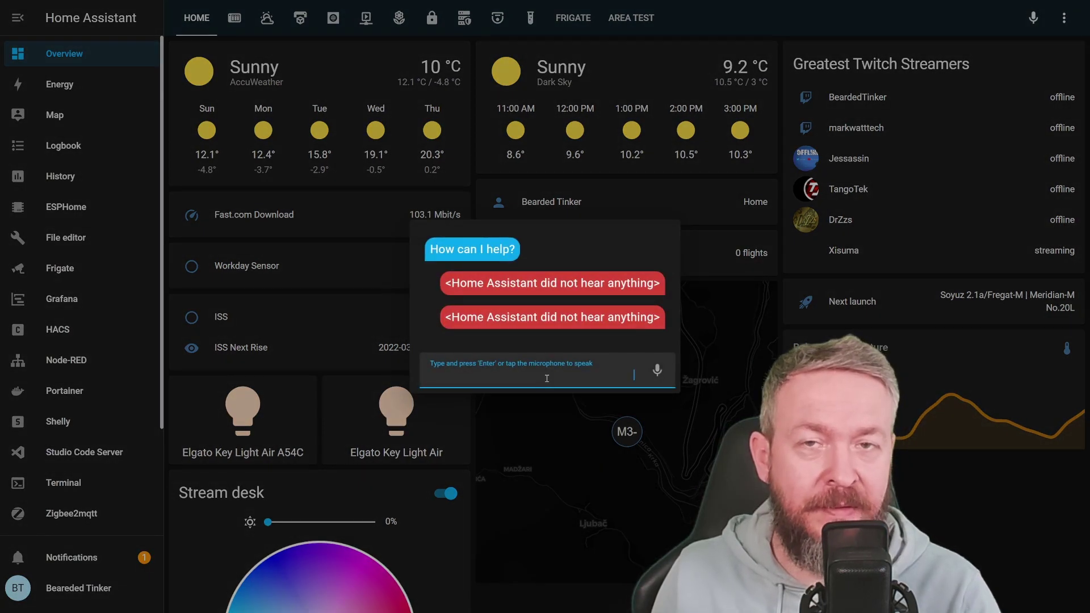
type("What")
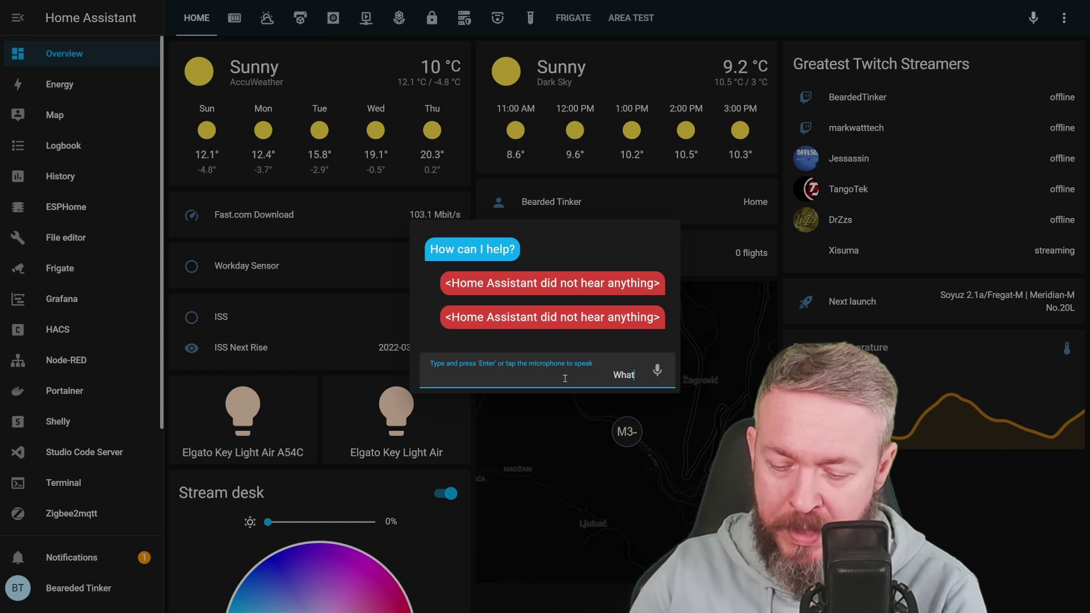
type(" is cur")
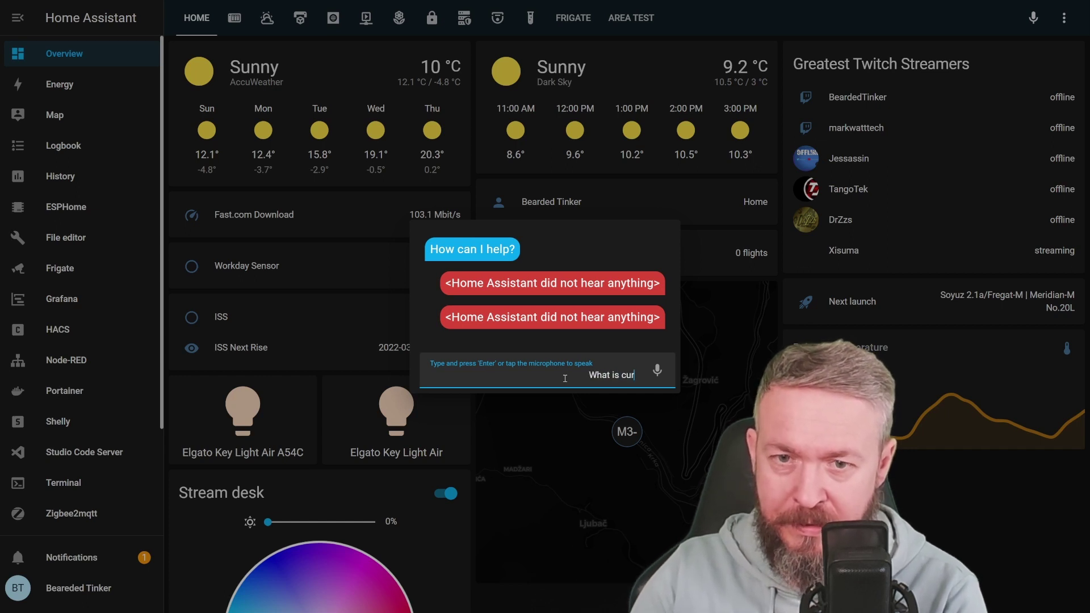
type("rent inter")
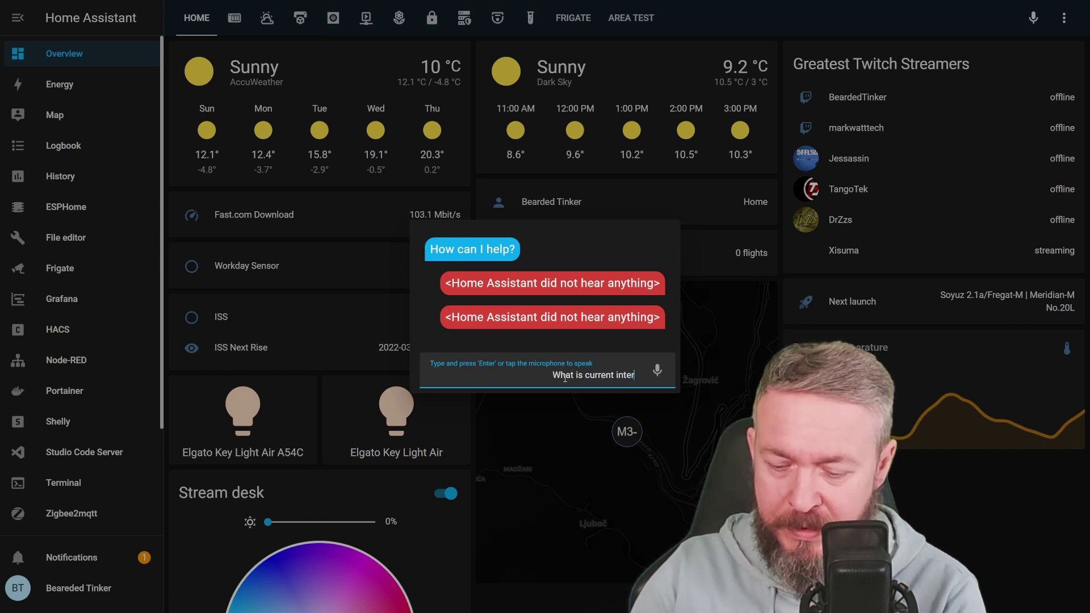
type("net speed")
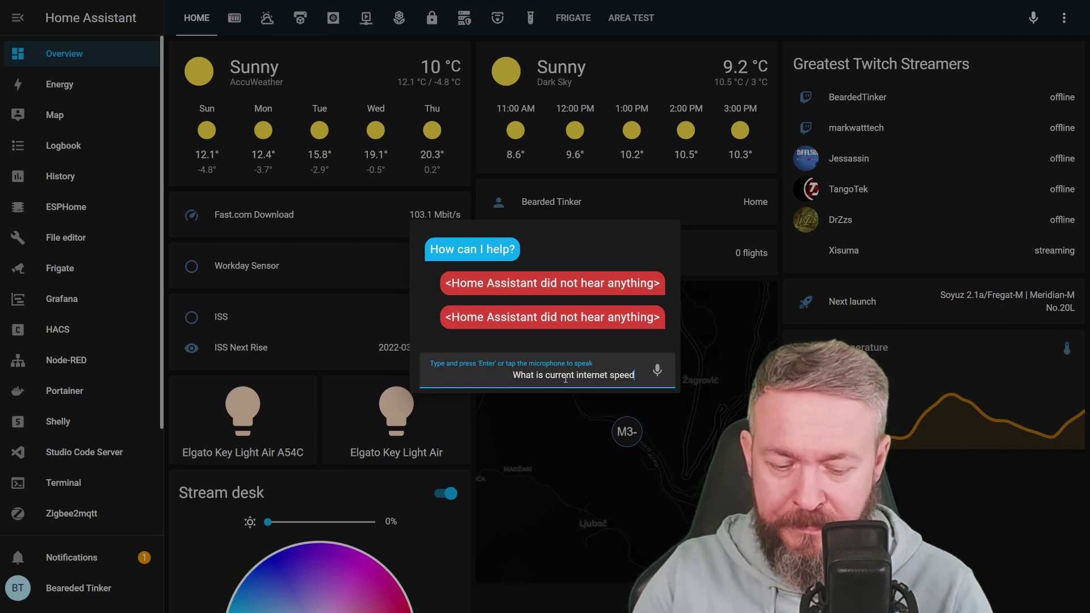
key("Return")
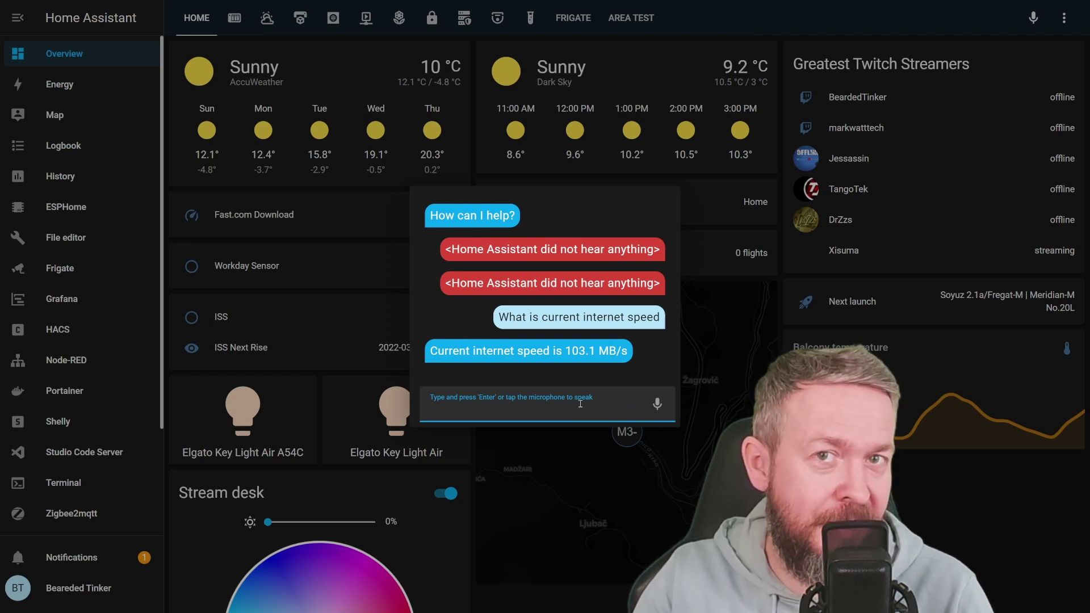
Step: Ask 'how fast is internet' and 'how fast is home internet', both answered with 103.1 MB/s
type("h")
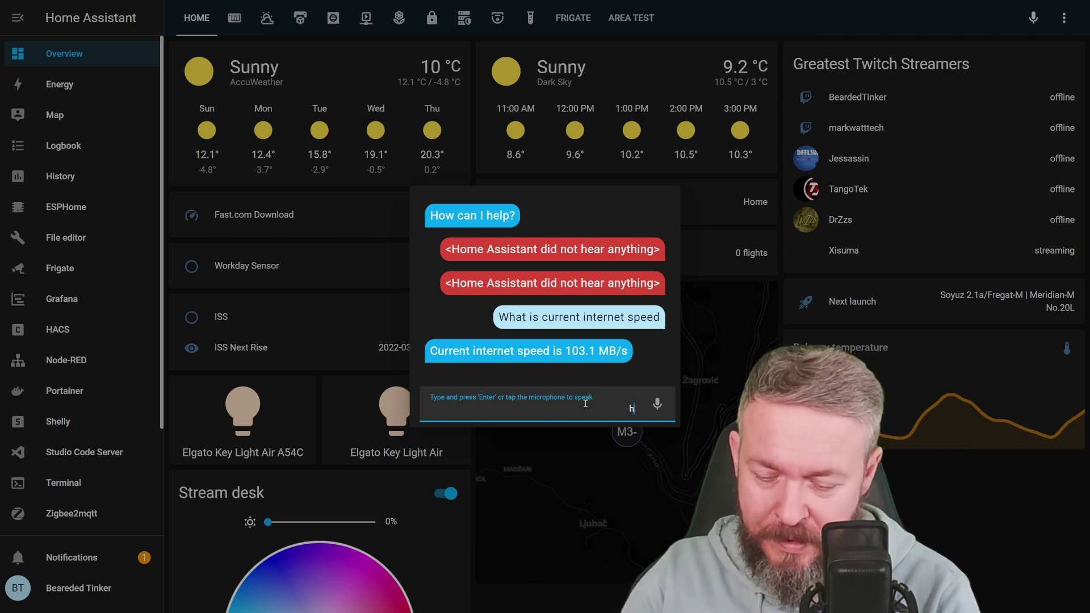
type("ow fast is")
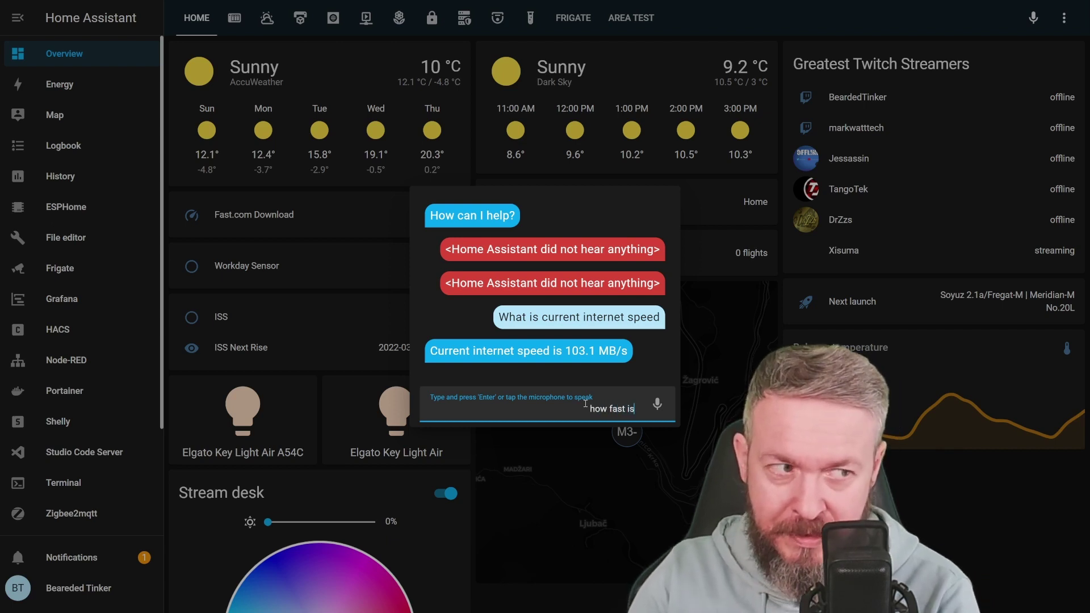
type(" inter")
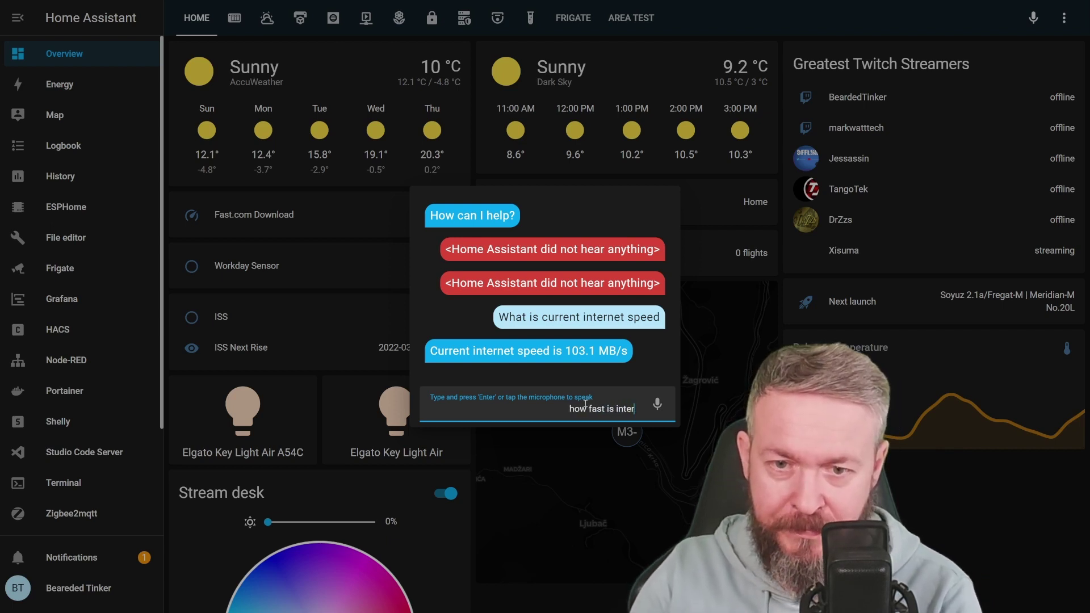
type("net")
key("Return")
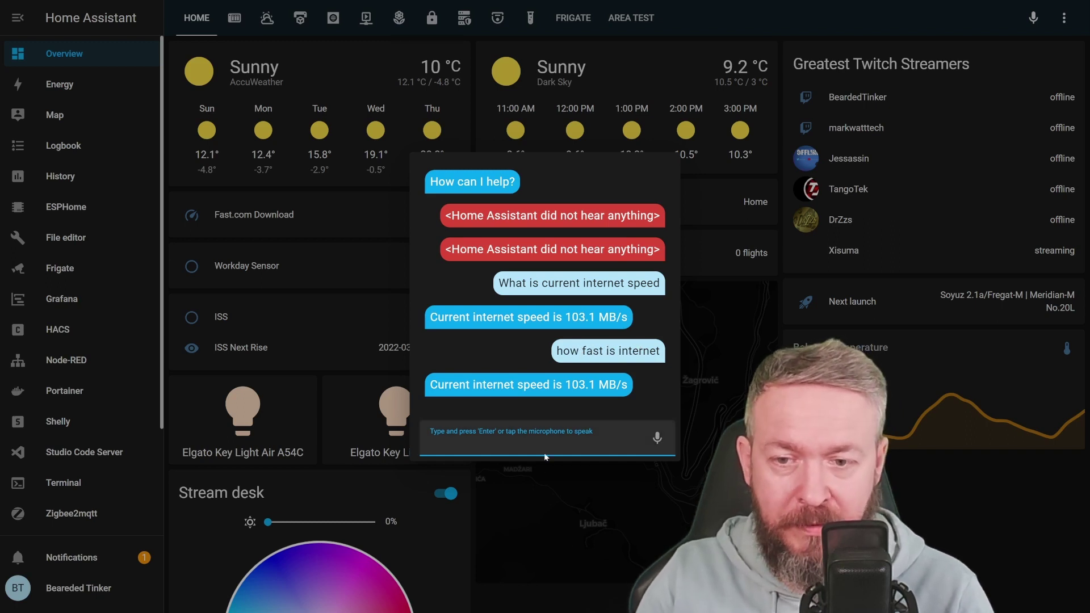
type("how")
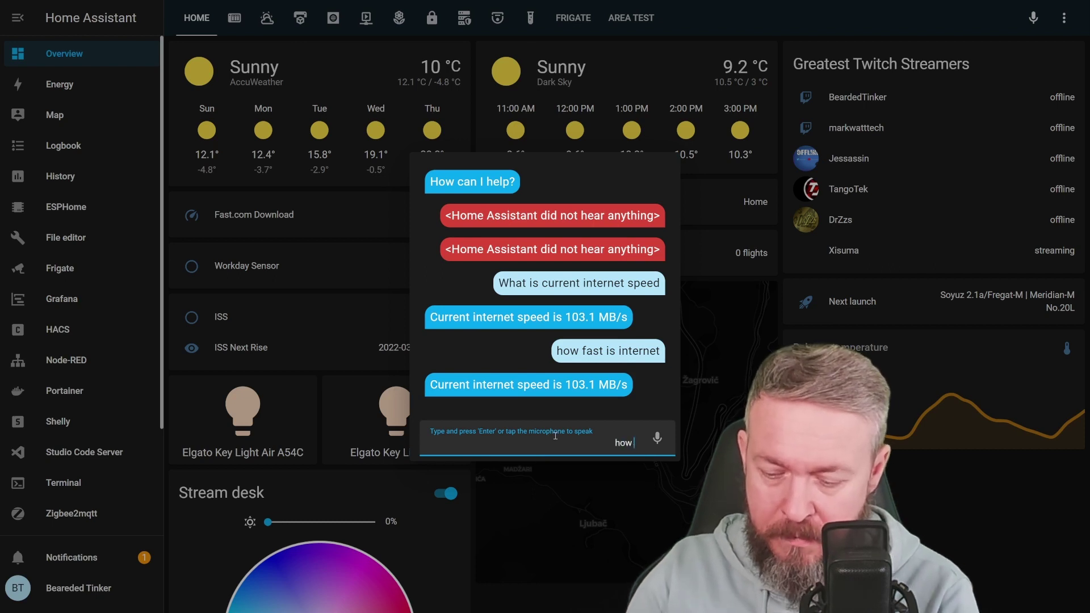
type(" fast is home inter")
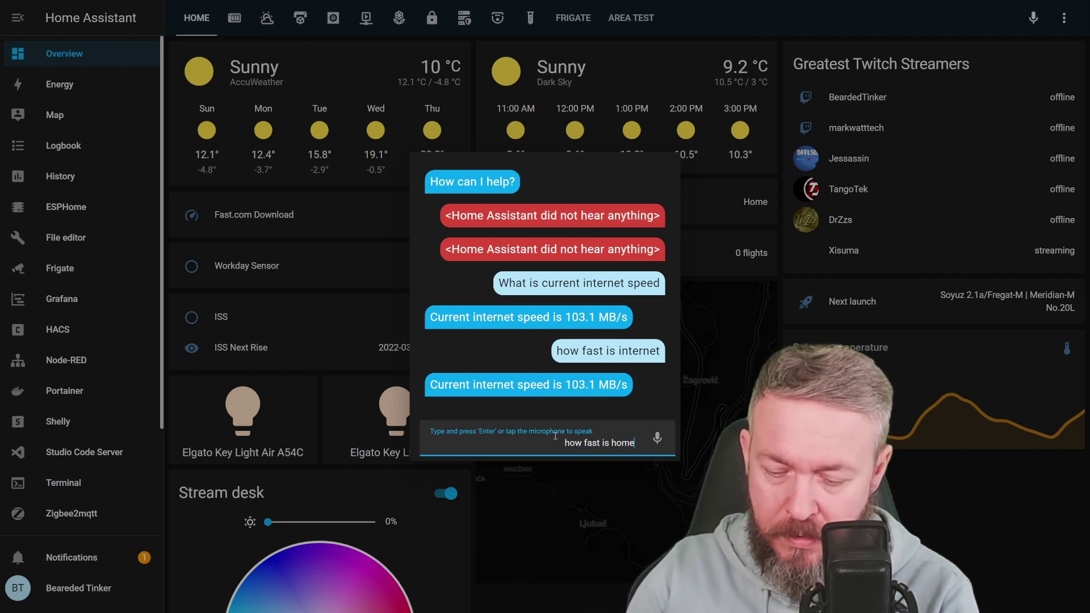
type("net")
key("Return")
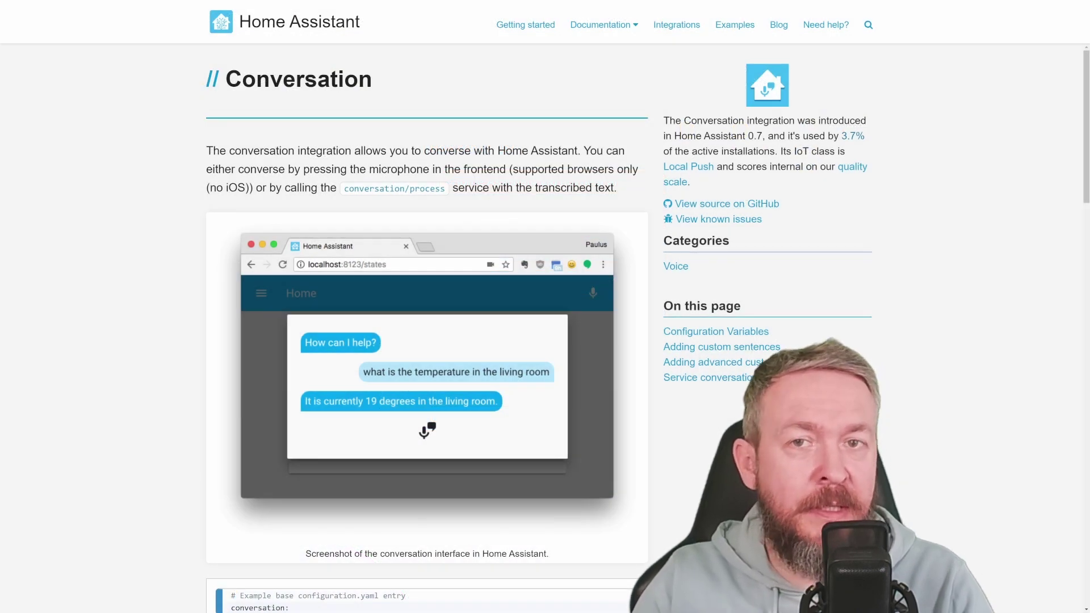
Step: Scroll the Conversation docs to the ColorLight intent example with a {color} slot
scroll(426, 329, "down", 7)
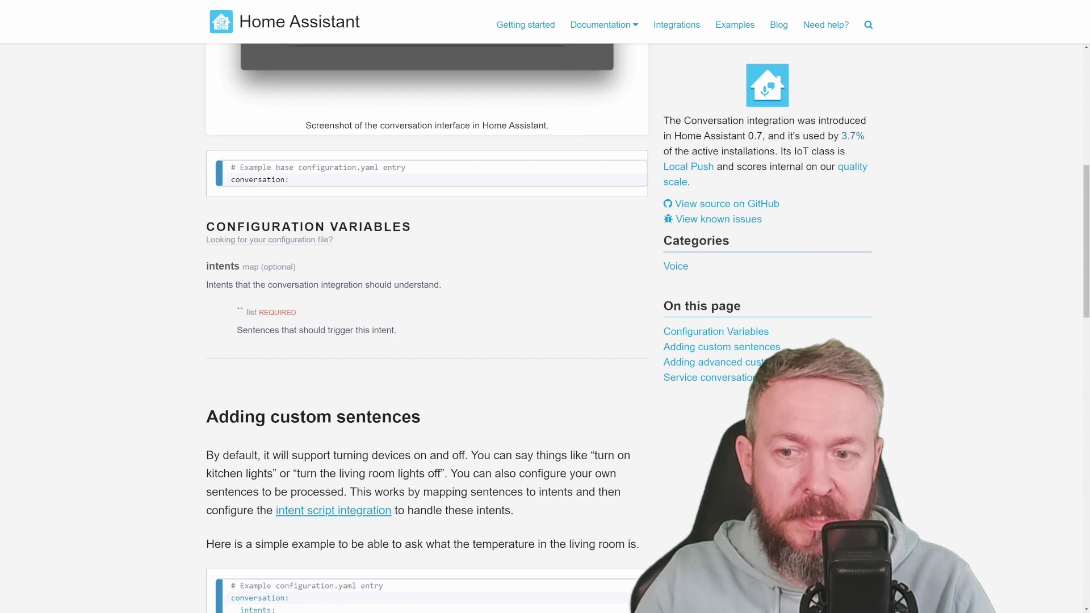
scroll(426, 330, "down", 3)
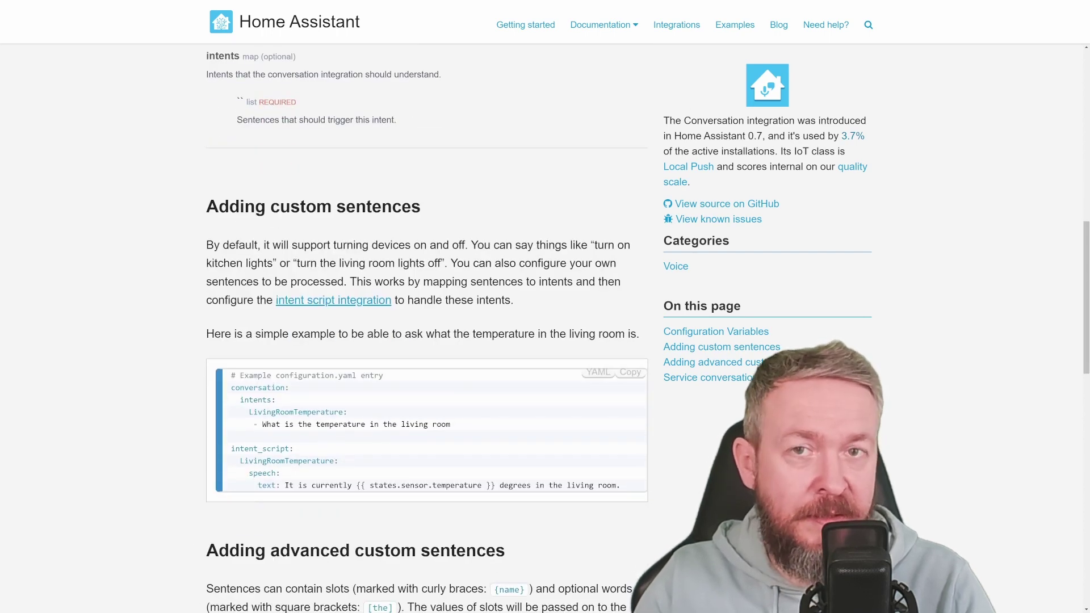
scroll(426, 330, "down", 2)
scroll(425, 330, "down", 3)
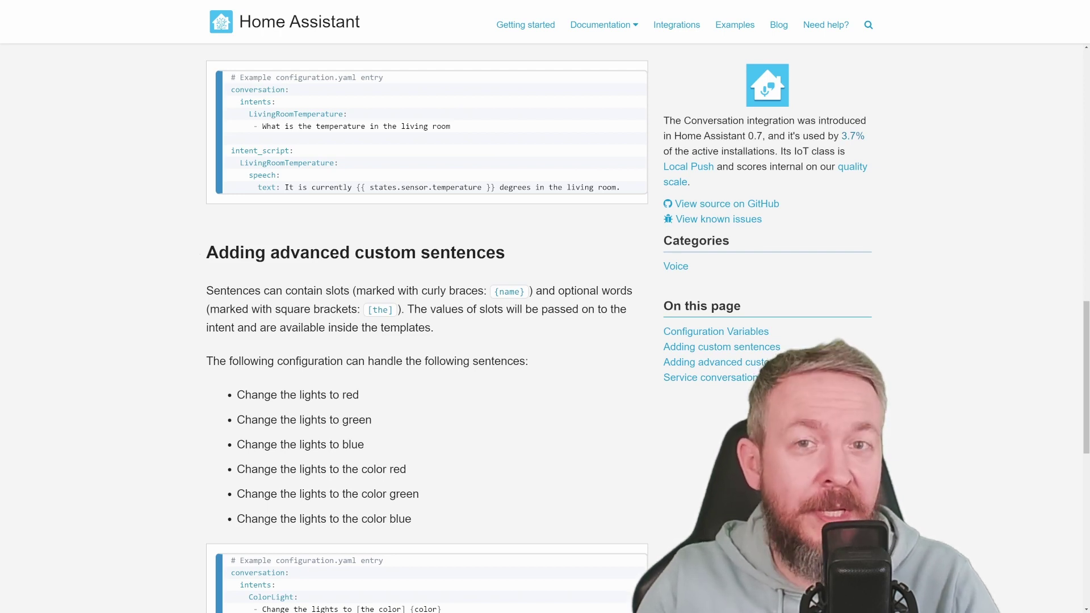
scroll(427, 334, "down", 3)
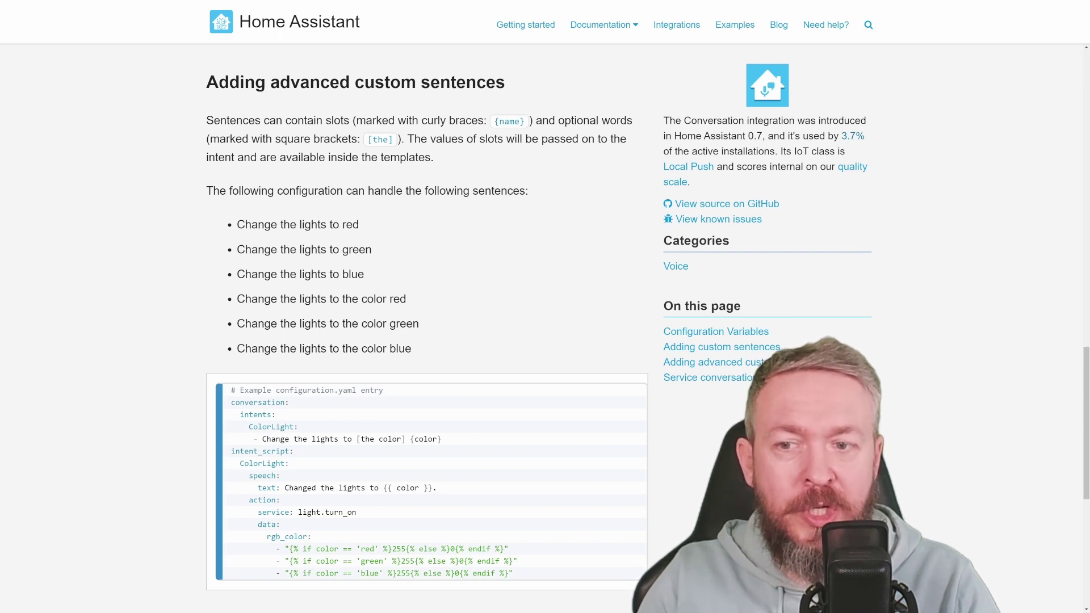
scroll(427, 334, "down", 1)
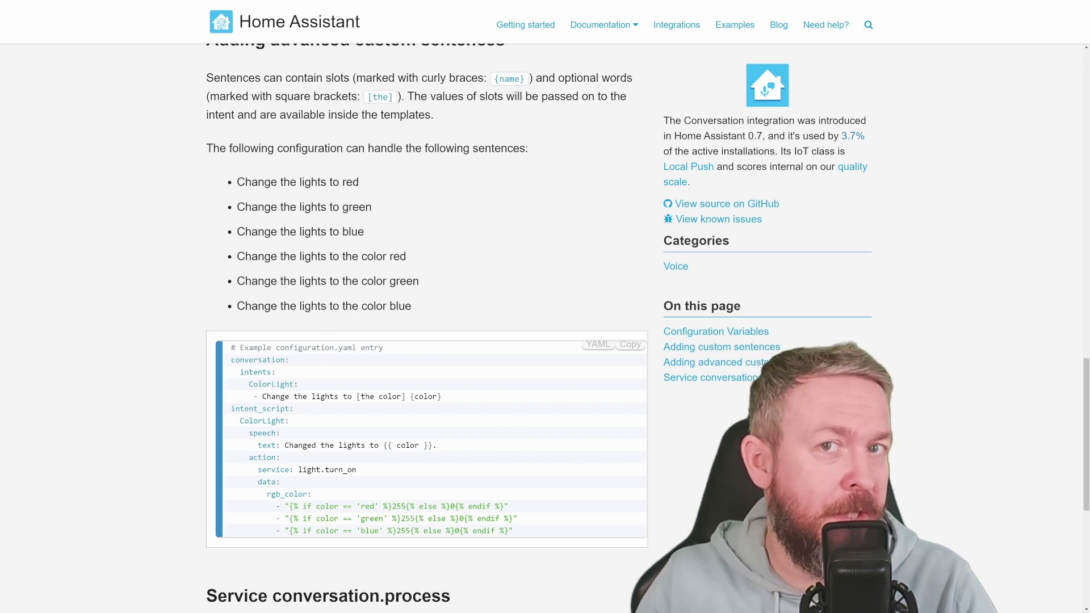
scroll(426, 341, "down", 2)
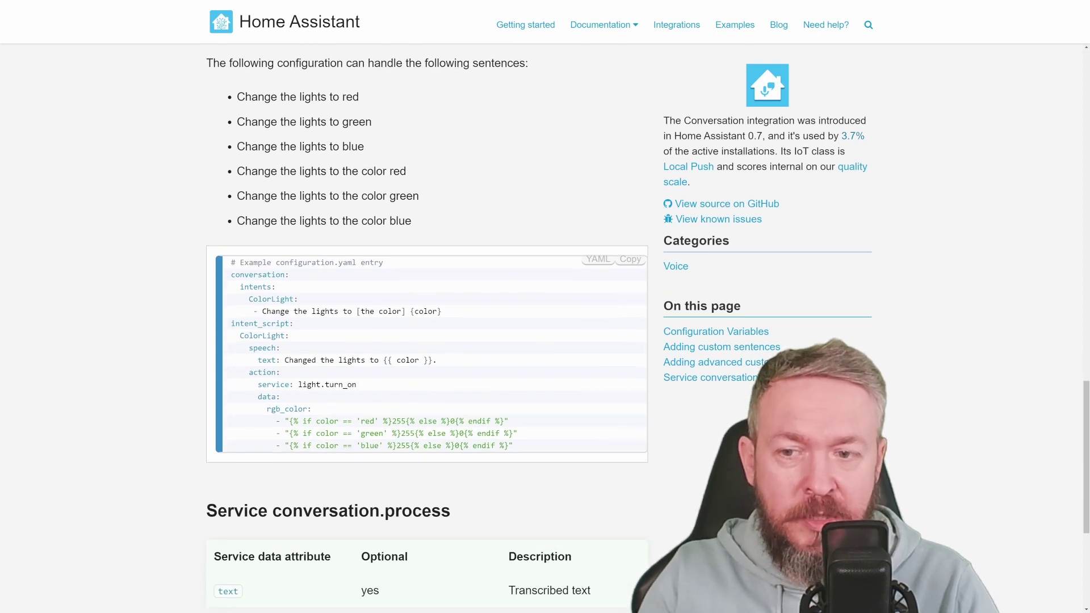